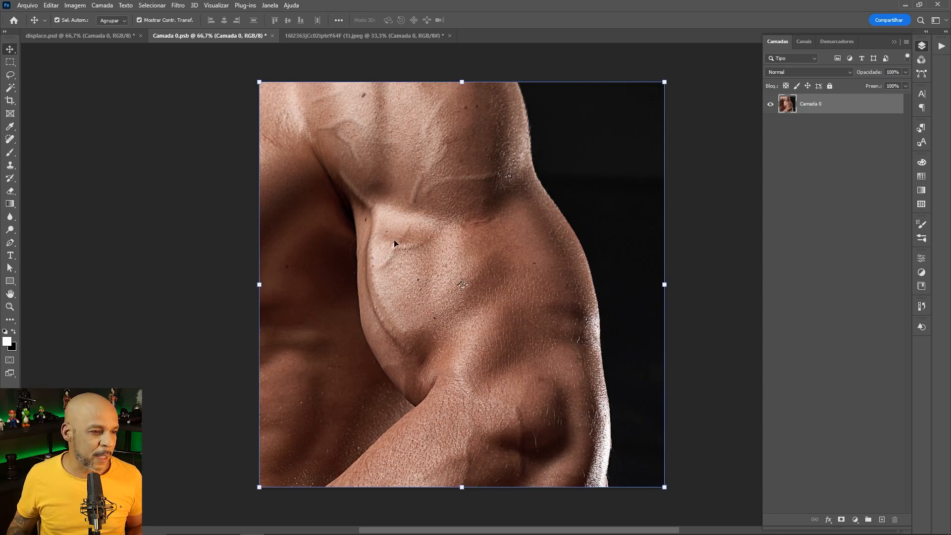
- Copy the floral skull illustration into the arm photo document and convert its new layer to a smart object
click(425, 38)
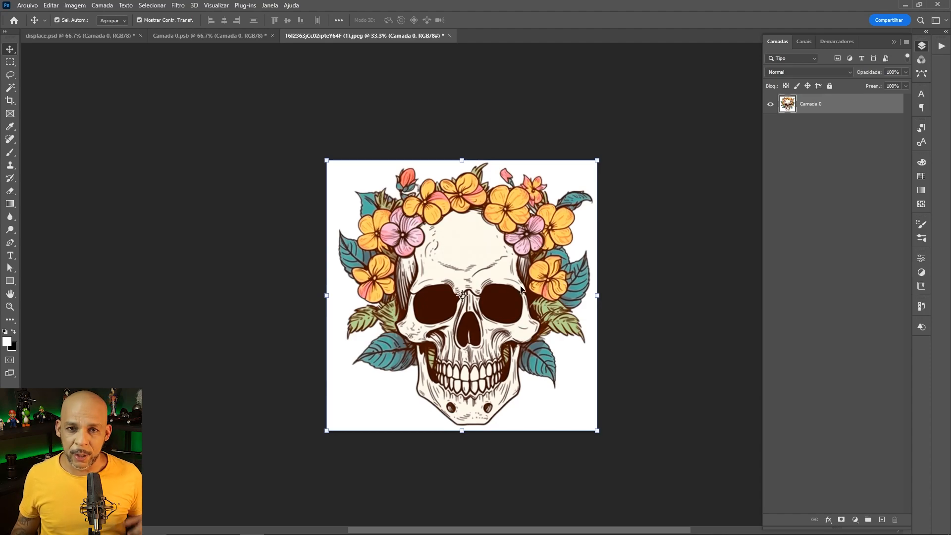
click(666, 250)
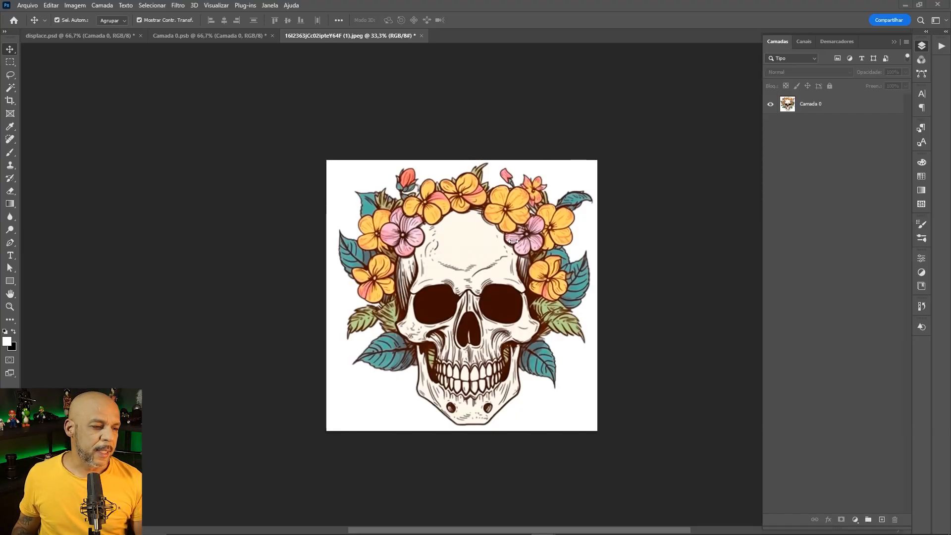
drag(467, 196, 228, 35)
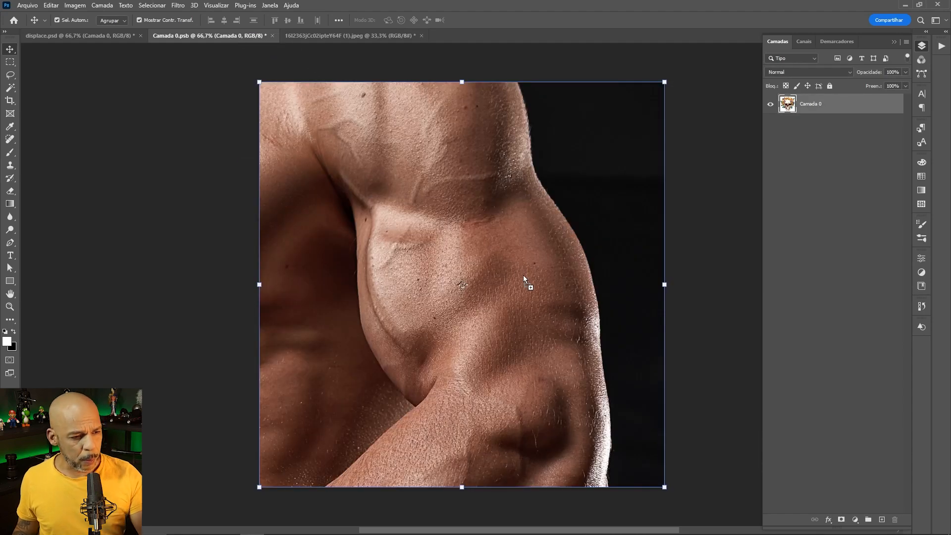
drag(523, 275, 524, 276)
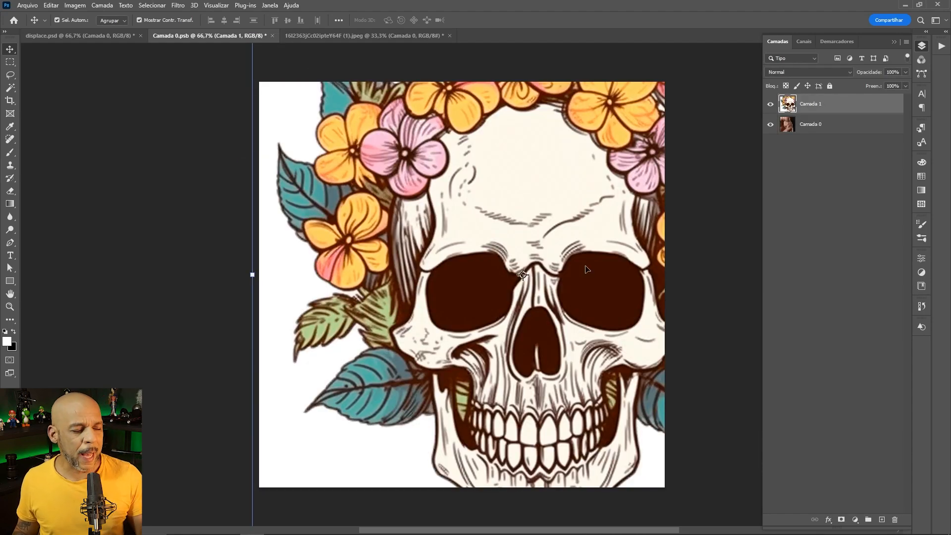
right_click(844, 109)
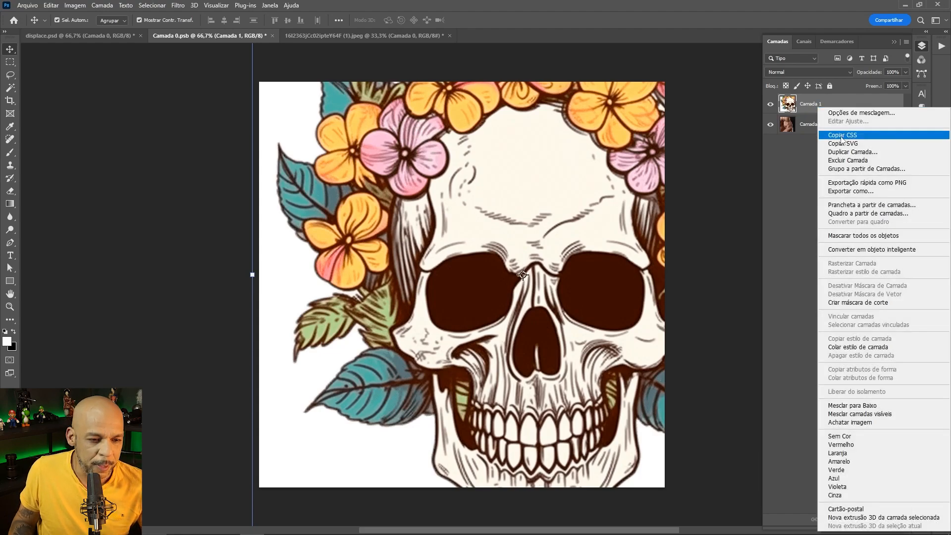
click(853, 250)
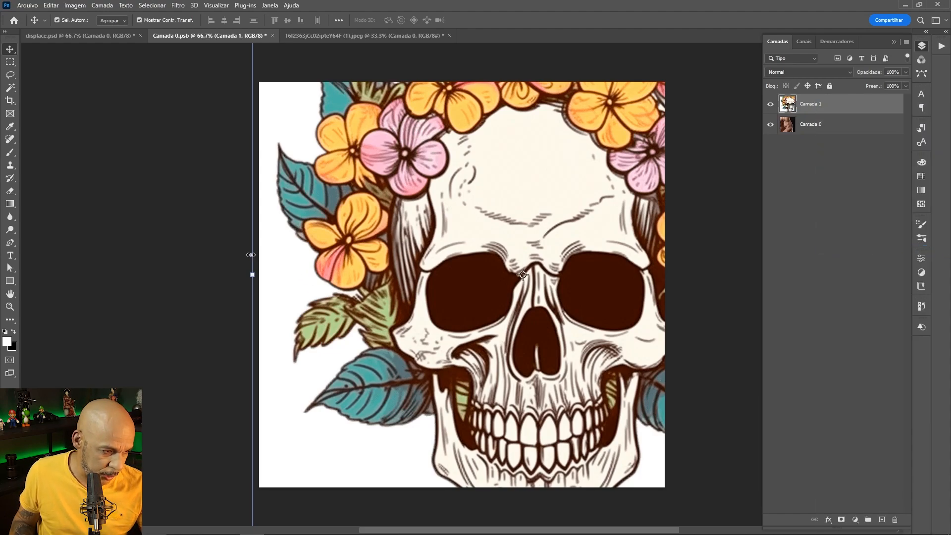
- Scale the skull layer to about 41.39%, rotate it about -17.5°, and position it over the upper arm
drag(251, 275, 411, 298)
drag(543, 301, 482, 294)
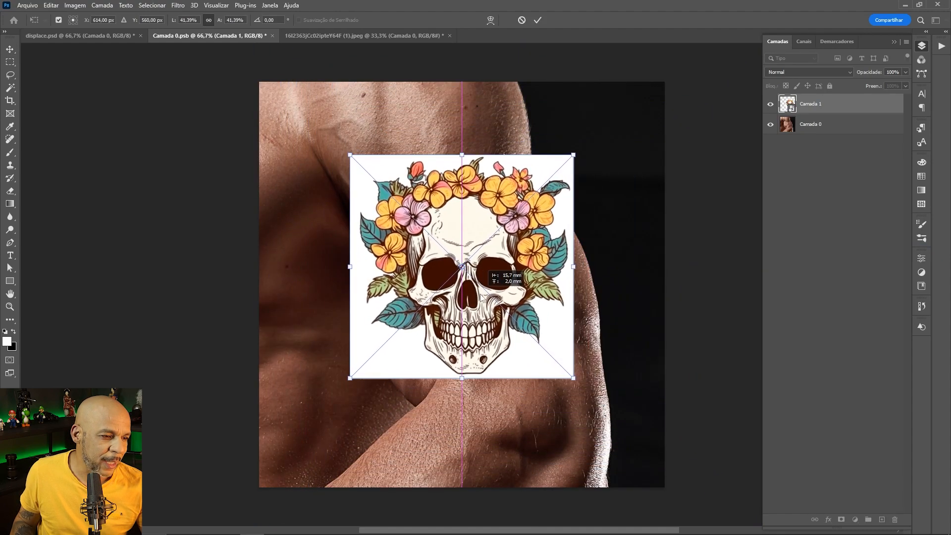
drag(592, 272, 590, 234)
drag(544, 255, 553, 261)
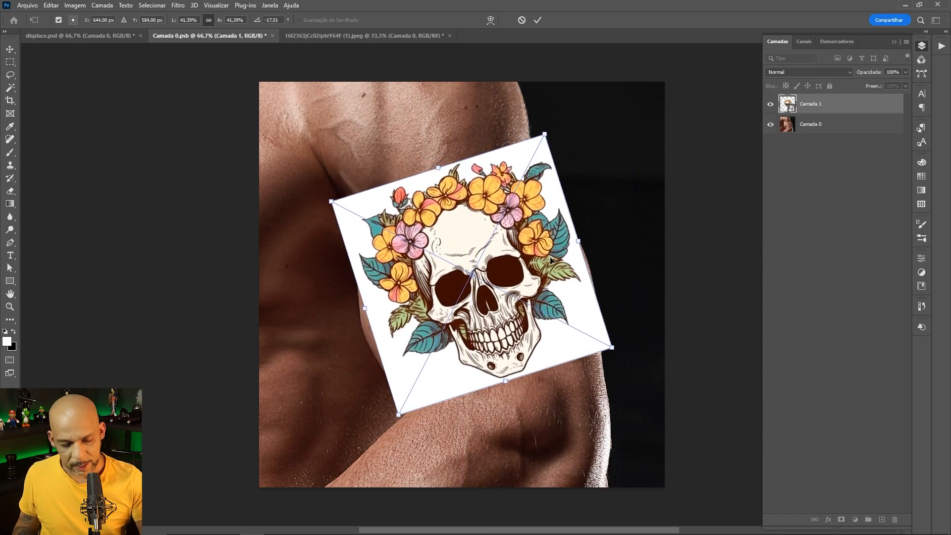
key(Return)
- Lower the skull layer's opacity to 50% and refine its fit on the arm to about 43.71% scale and -16.88° rotation
key(5)
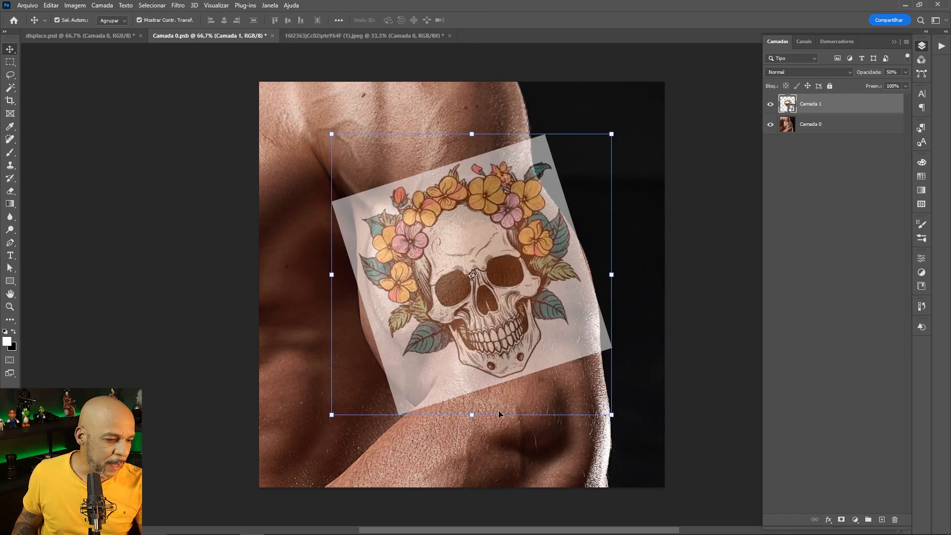
drag(478, 412, 510, 395)
drag(528, 347, 524, 337)
key(Return)
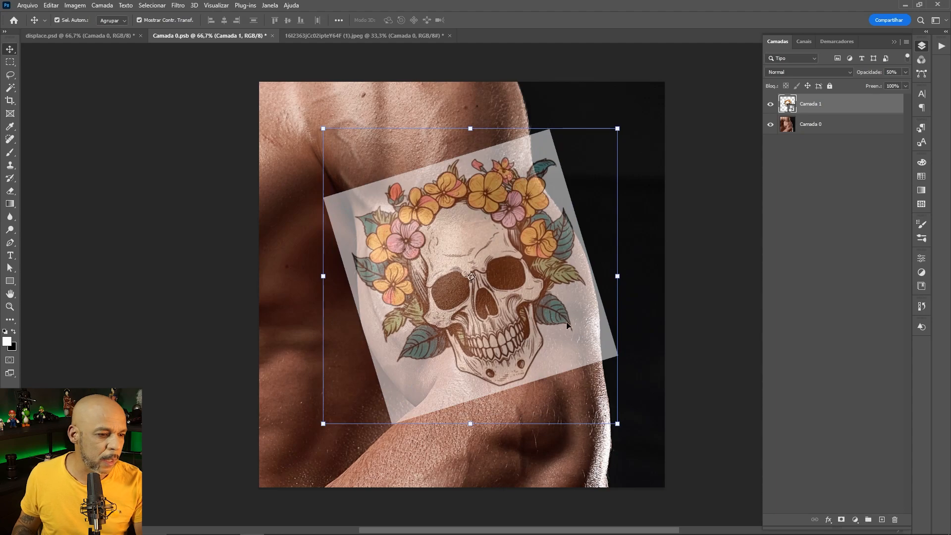
- Return the skull layer's opacity to 100% and set its blend mode to Multiplicação
key(0)
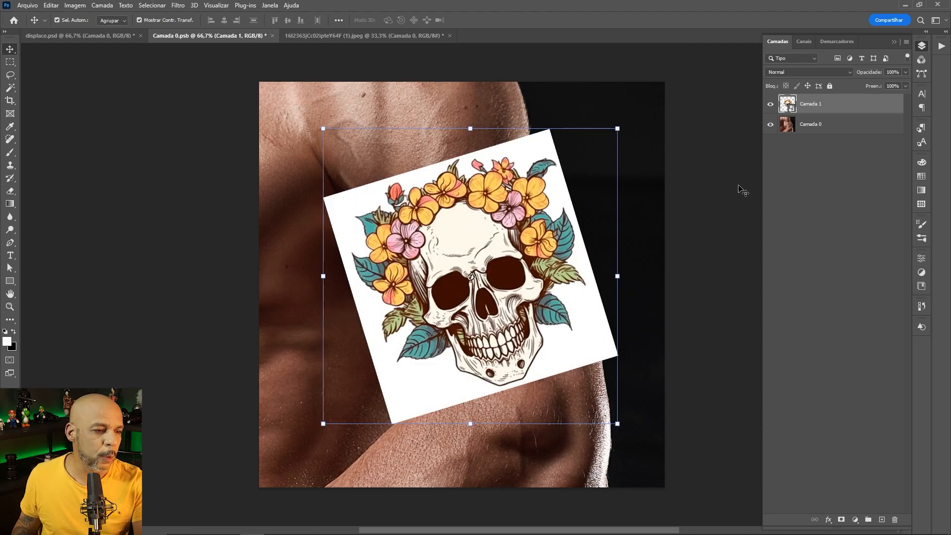
click(820, 73)
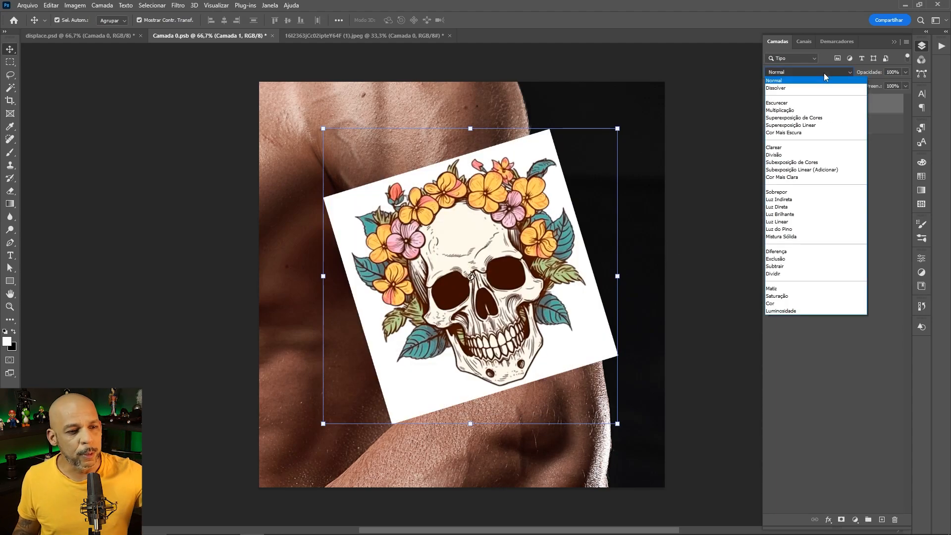
click(816, 111)
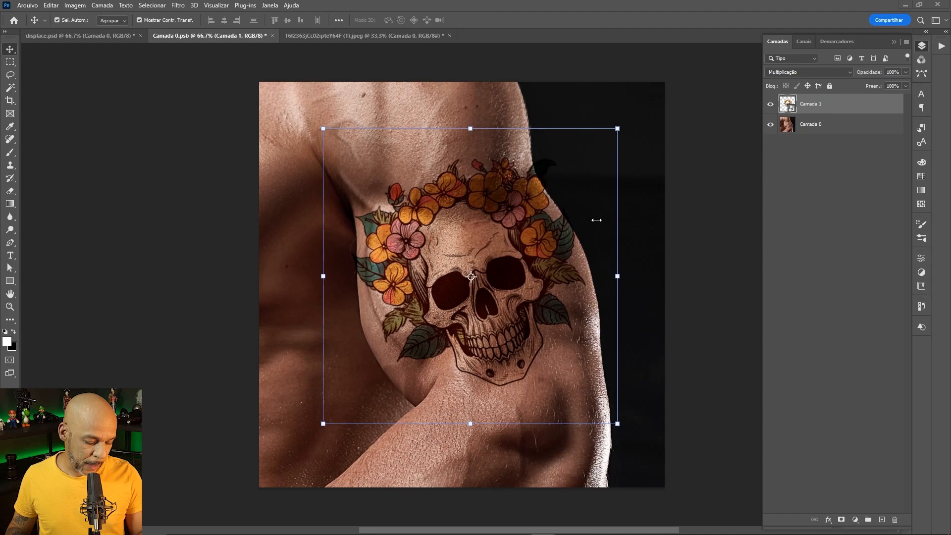
click(541, 237)
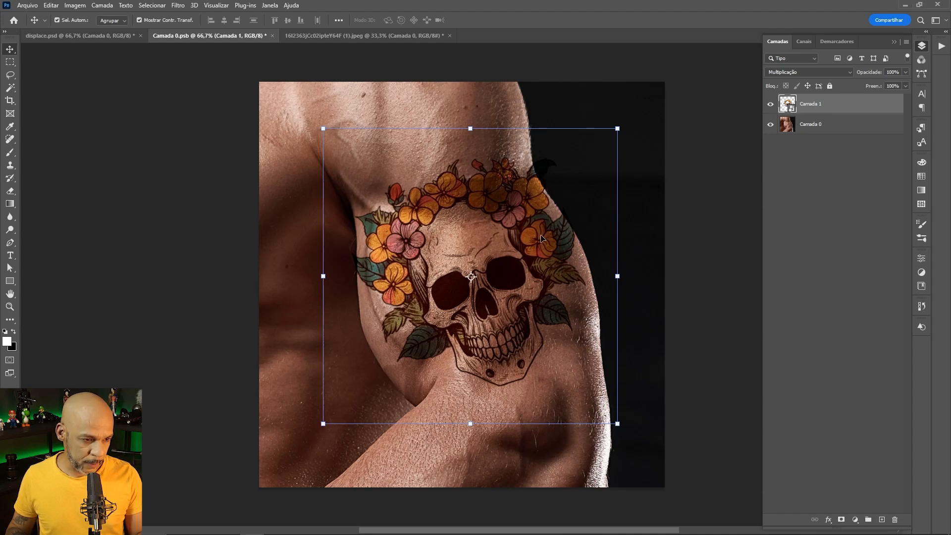
key(ctrl+t)
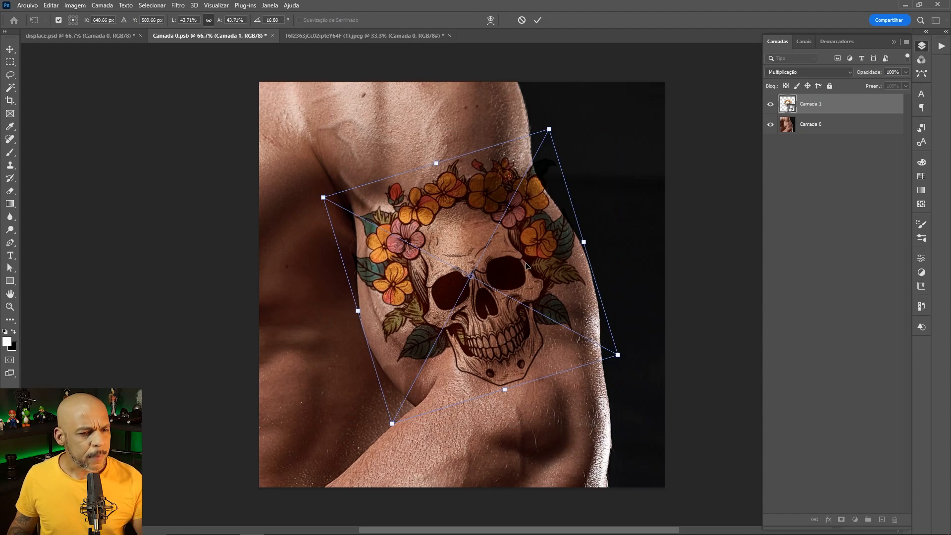
key(Return)
- Rename the skull layer "tatoo" and the arm photo layer "braco"
double_click(806, 103)
text(tatoo)
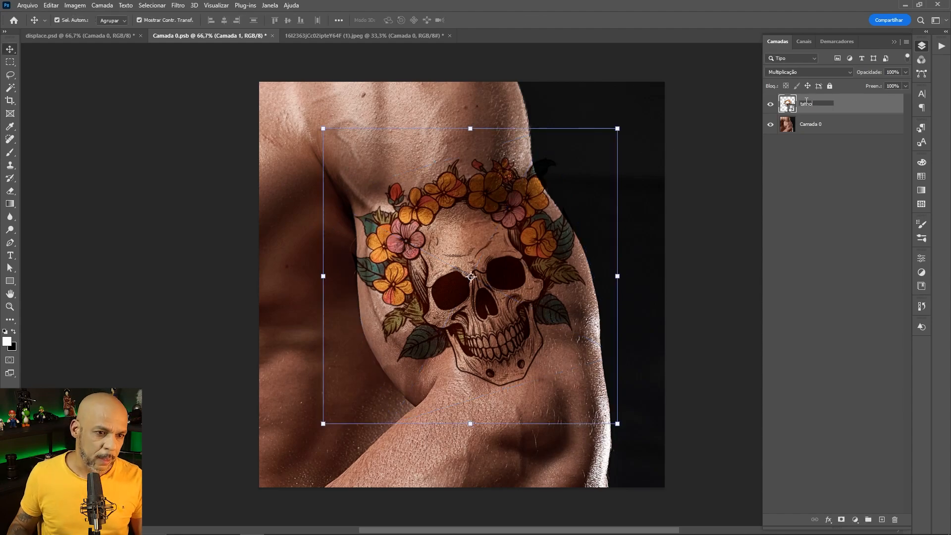
double_click(811, 123)
text(bra)
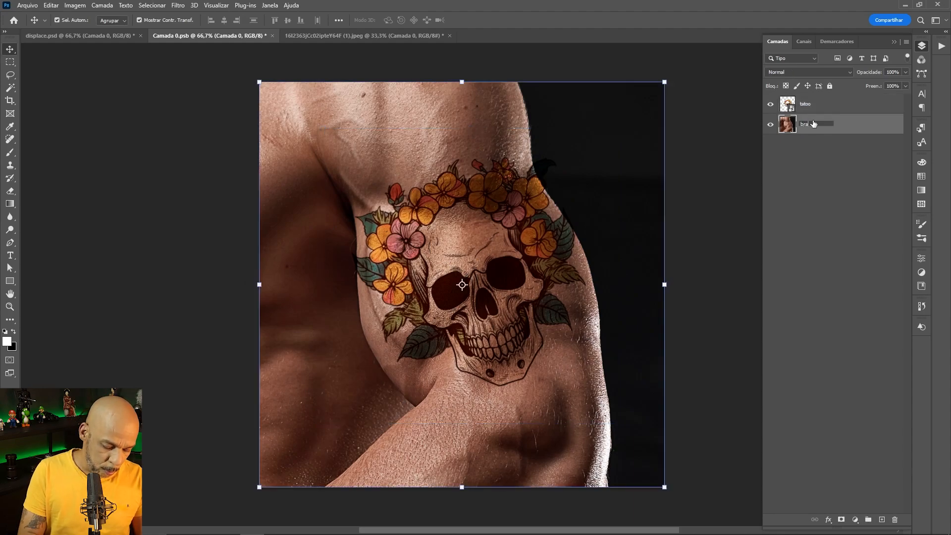
text(co)
- Start warping the tatoo layer with the Padrão grid, bending its right edge and upper-right corner to the arm's outer contour
click(823, 104)
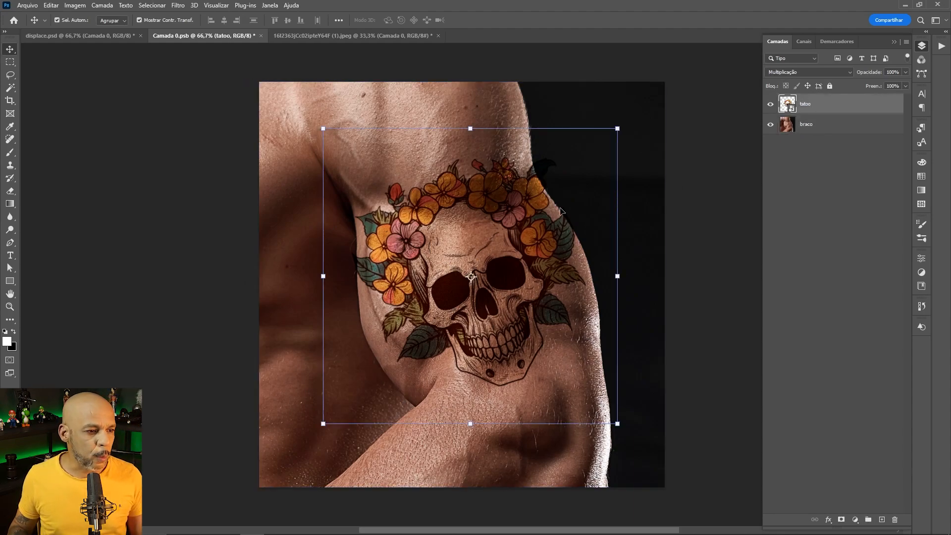
key(ctrl+t)
right_click(504, 214)
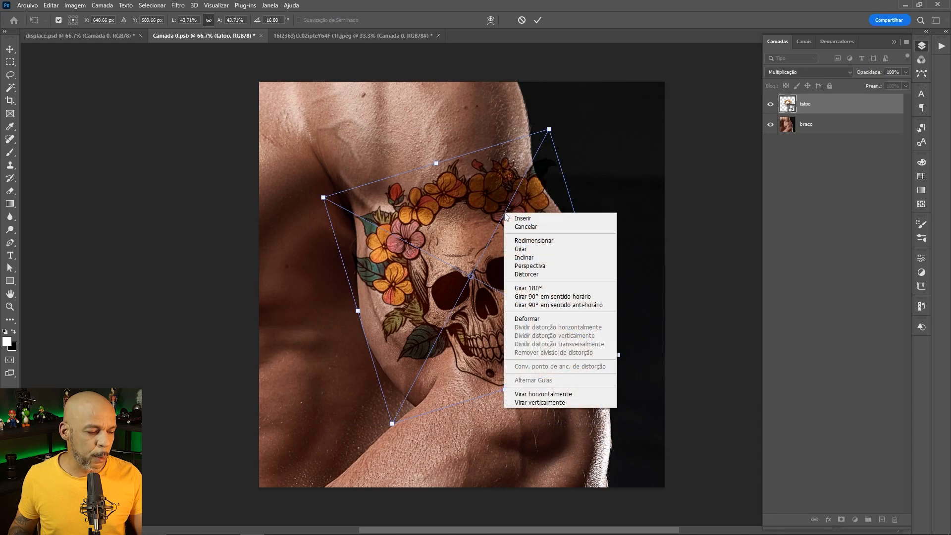
click(551, 321)
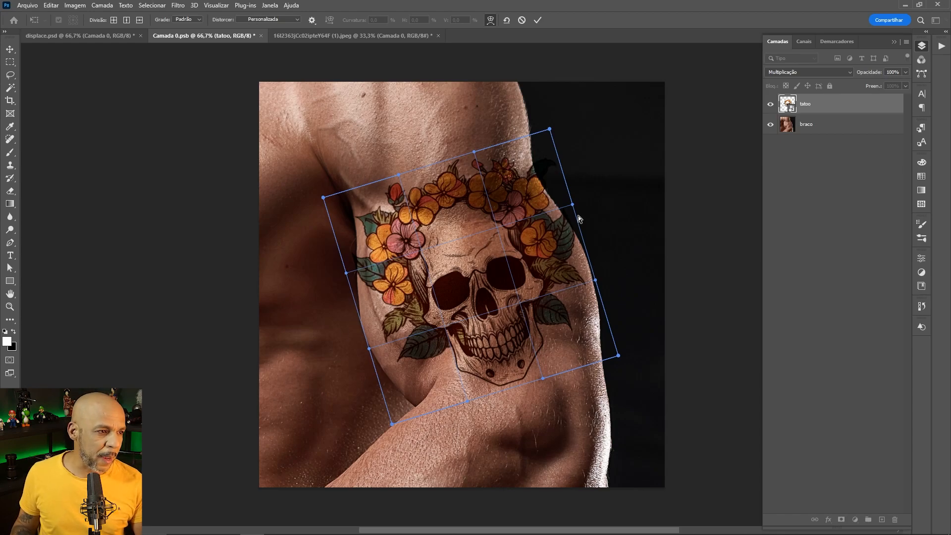
click(289, 19)
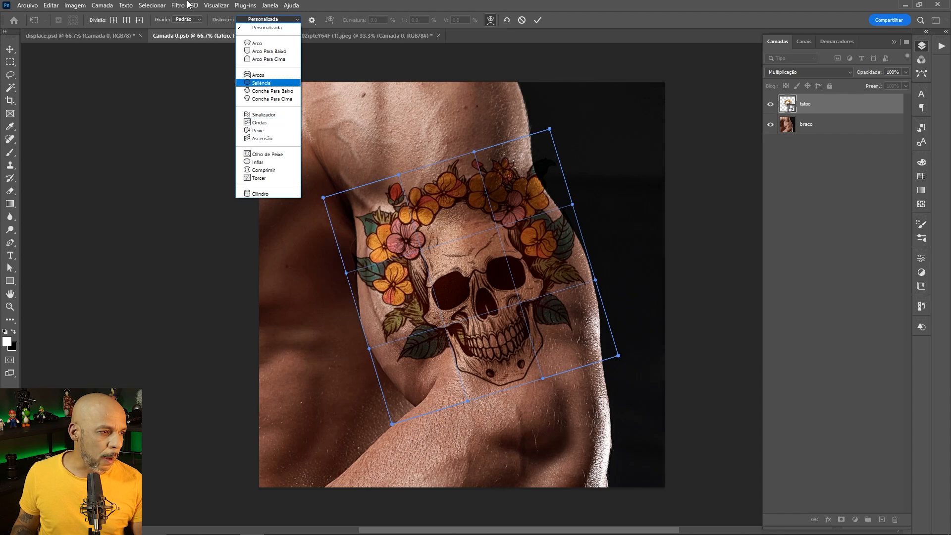
click(199, 20)
click(198, 20)
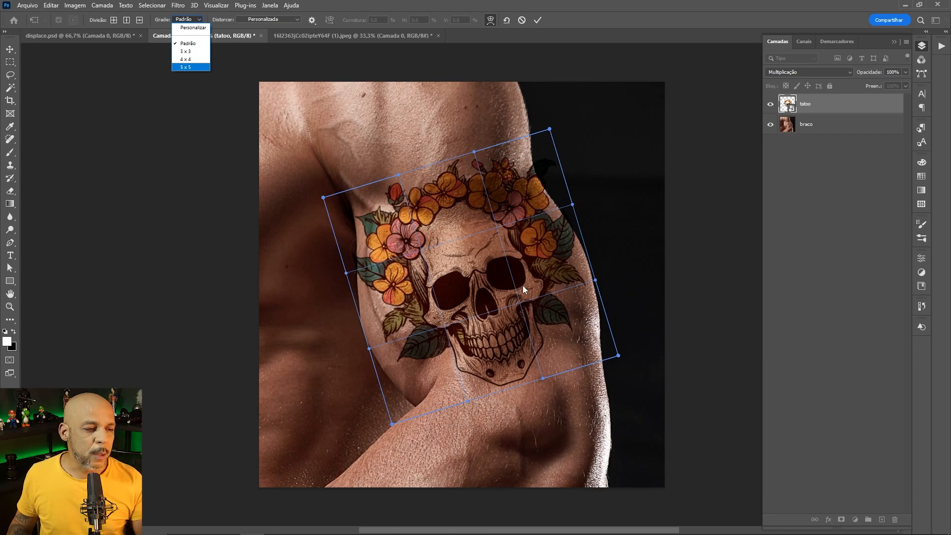
click(597, 281)
drag(596, 283, 609, 275)
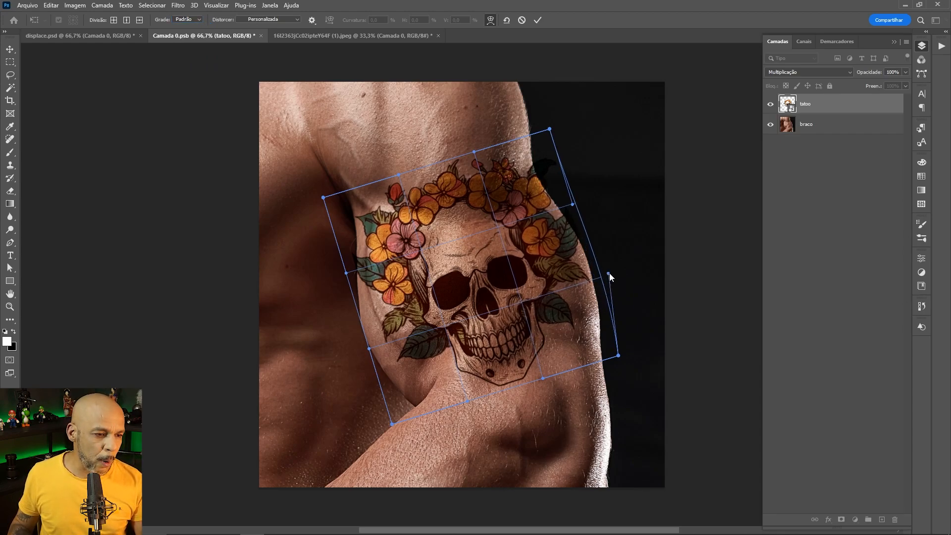
drag(573, 204, 561, 207)
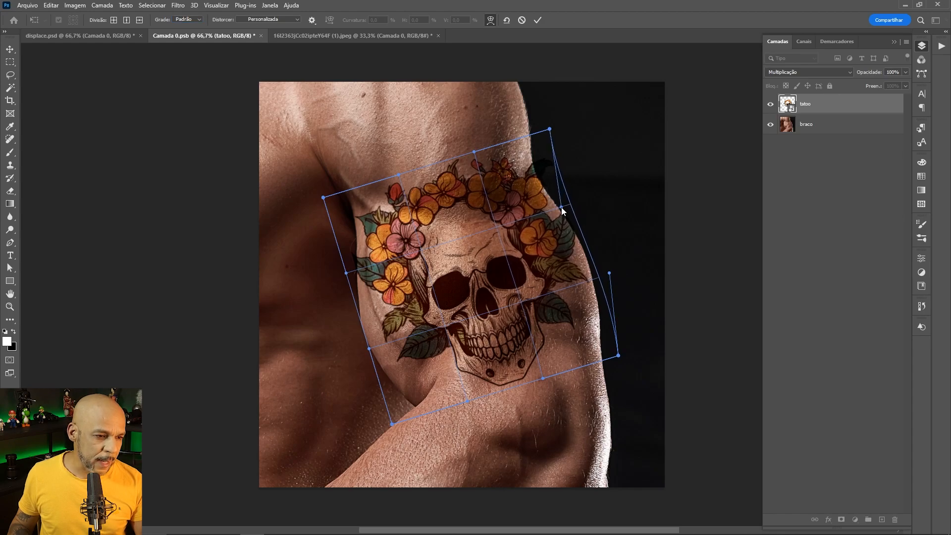
drag(549, 129, 537, 130)
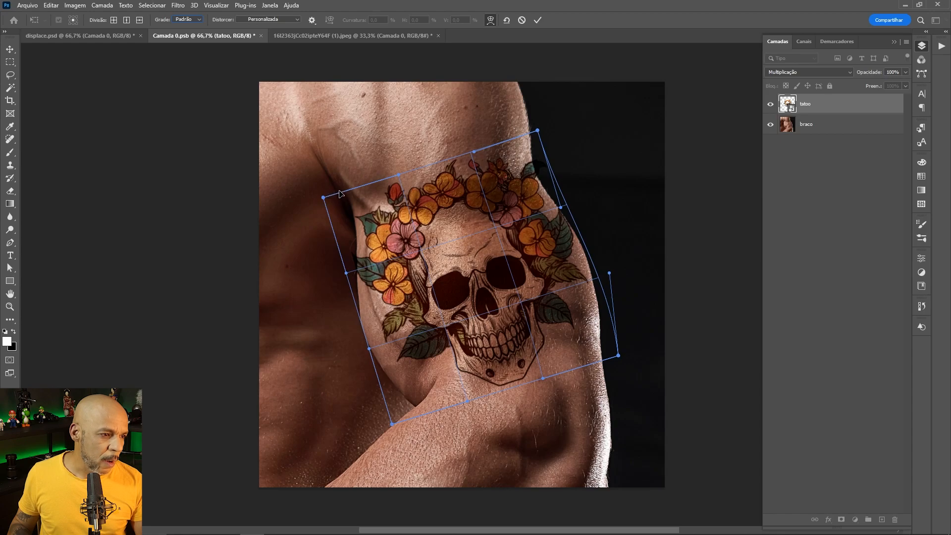
- Warp the tattoo's left edge and both left corners to follow the inner contour of the arm
drag(326, 198, 339, 180)
drag(346, 273, 353, 273)
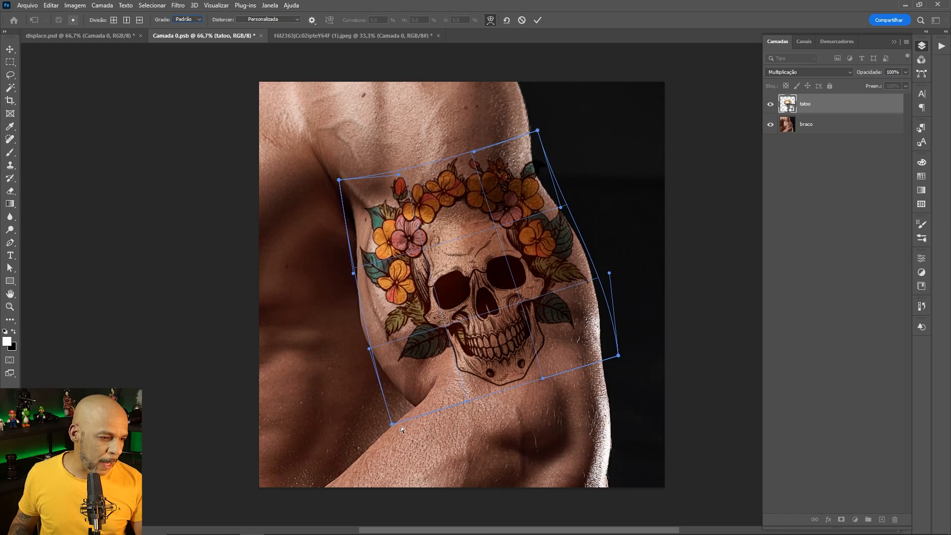
drag(391, 424, 402, 447)
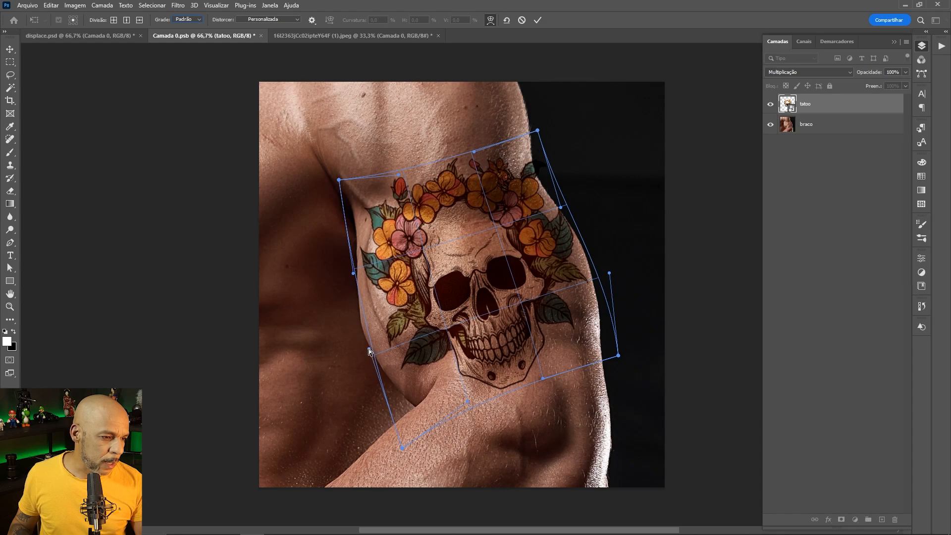
drag(367, 346, 361, 367)
- Refine the warp along the tattoo's right side, upper-right corner and bottom edge, then apply it
drag(609, 272, 611, 279)
drag(538, 132, 528, 129)
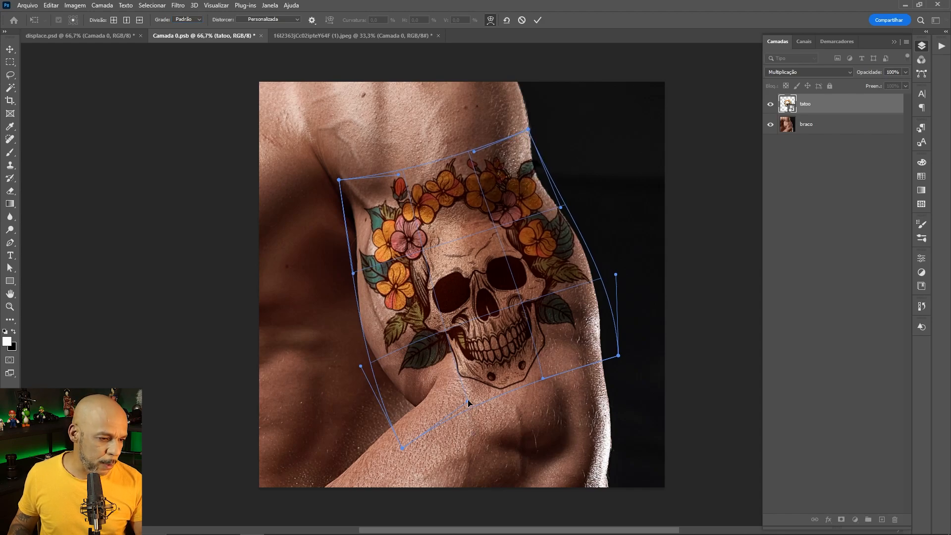
drag(543, 378, 565, 375)
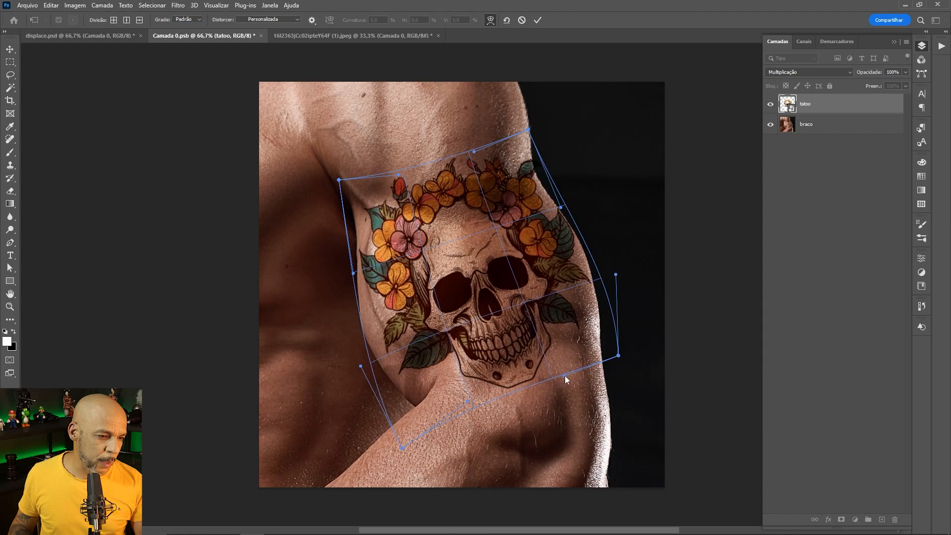
drag(468, 402, 451, 404)
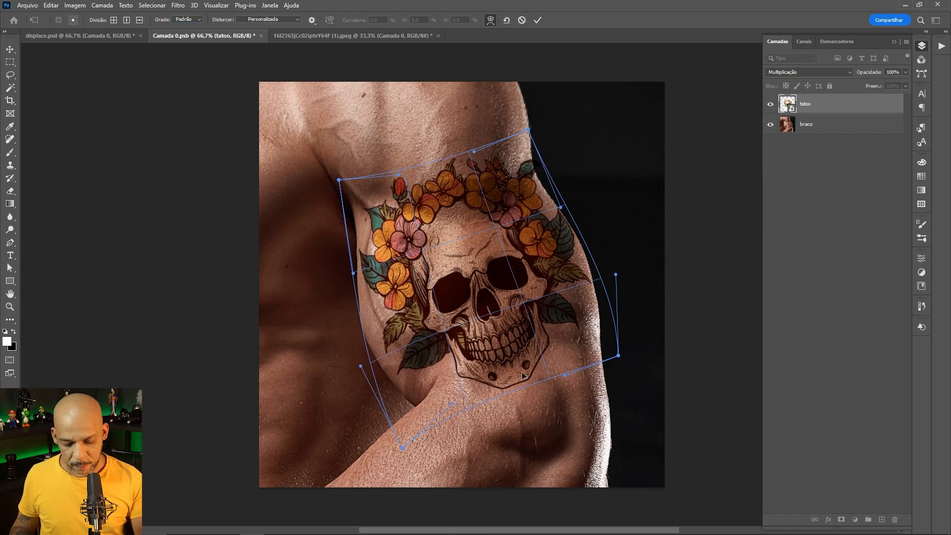
key(Return)
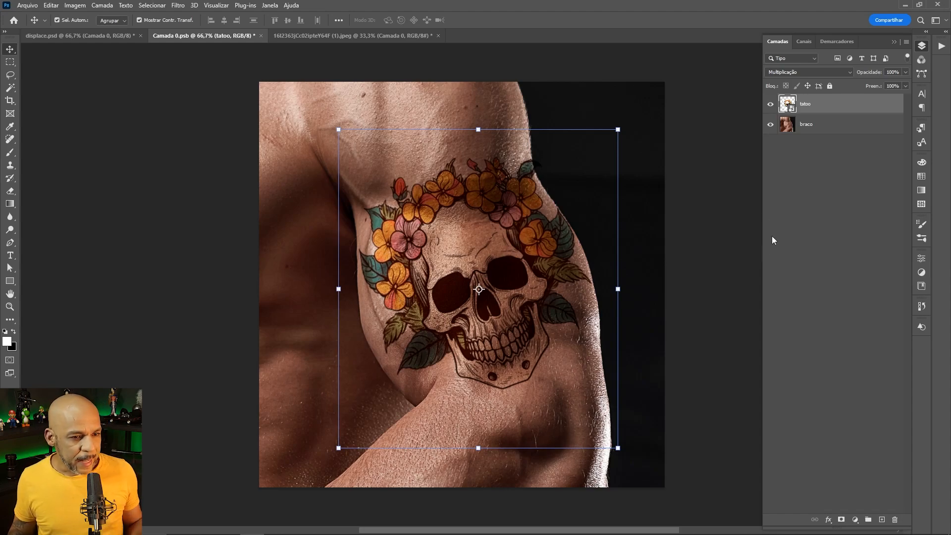
- Examine the tattoo up close and compare the arm with the tatoo layer hidden and shown
key(ctrl)
key(ctrl+plus)
key(ctrl+plus)
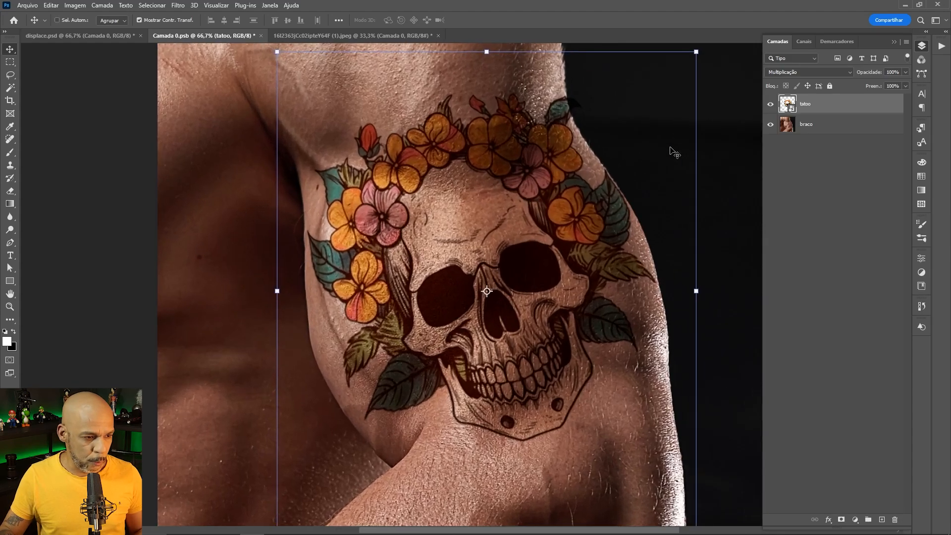
key(ctrl+minus)
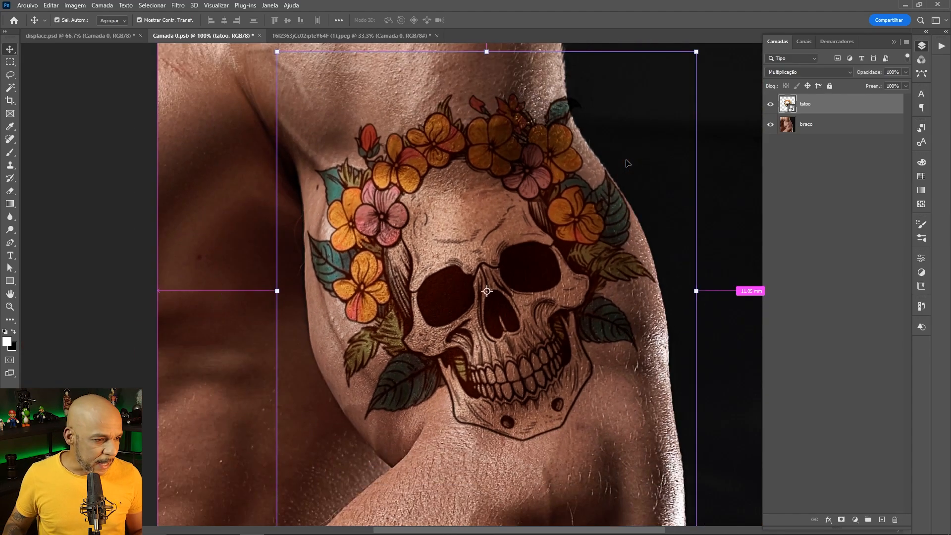
click(770, 104)
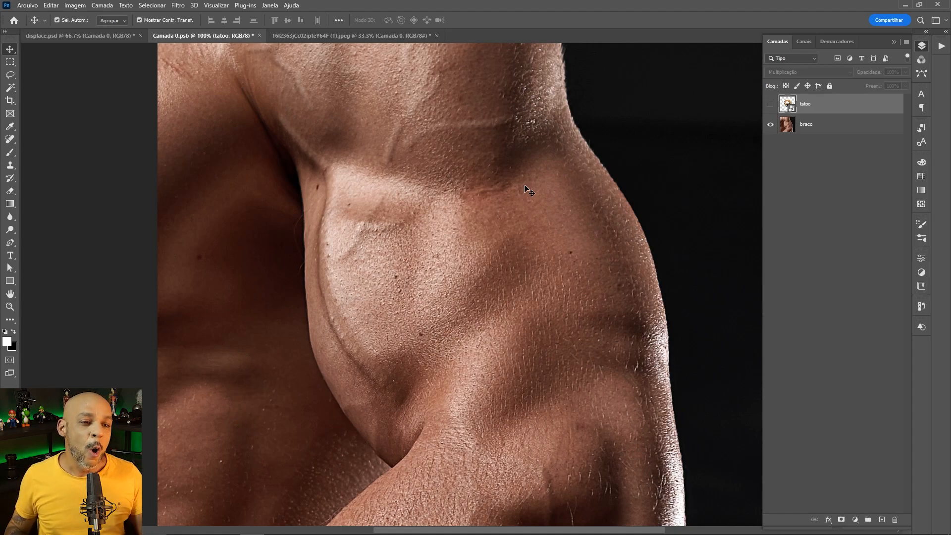
click(771, 105)
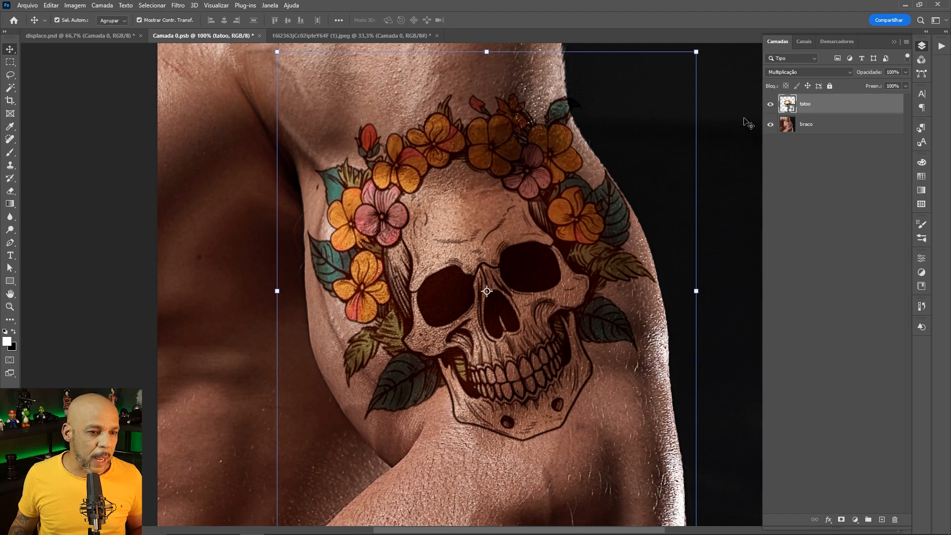
- Open the Dissolver filter on the tatoo layer and compare the preview with the image, backdrop and mask display options toggled
click(181, 6)
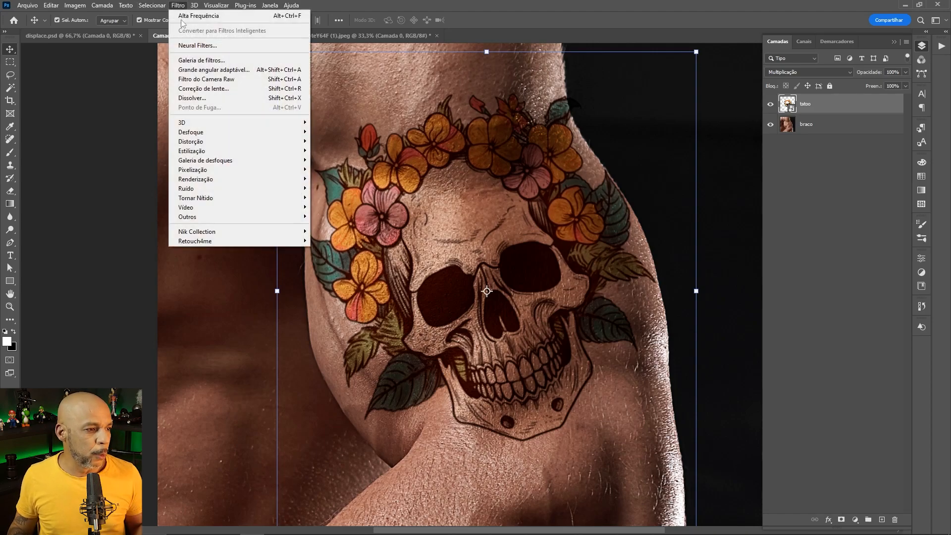
click(249, 99)
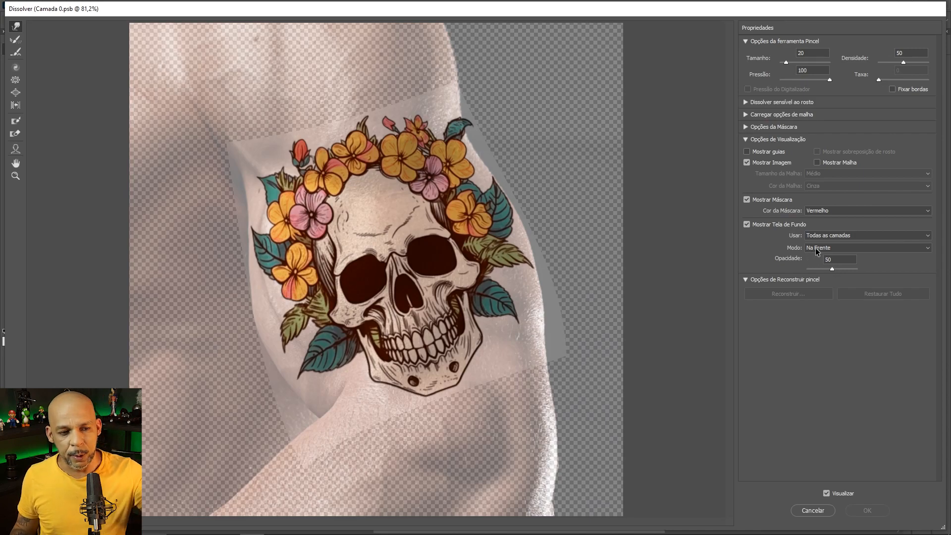
click(747, 164)
click(748, 164)
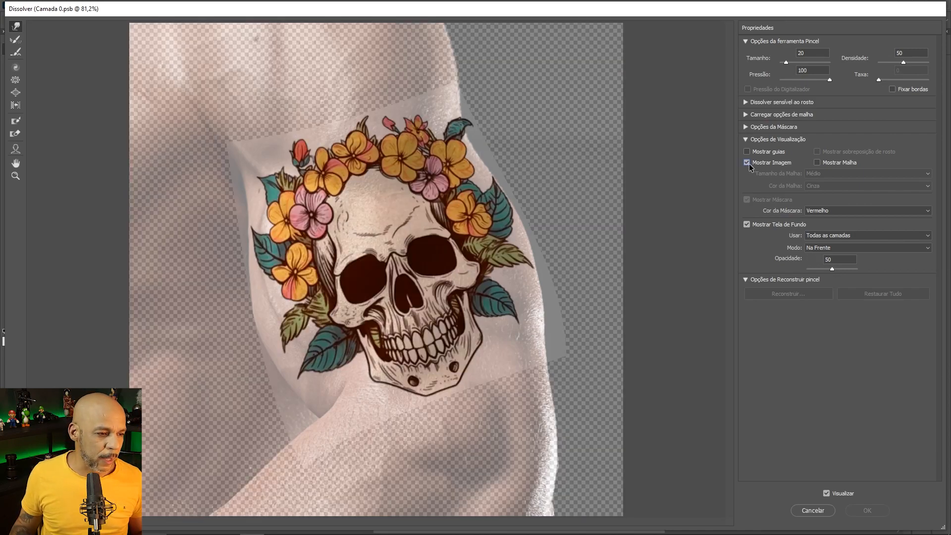
click(746, 226)
click(745, 225)
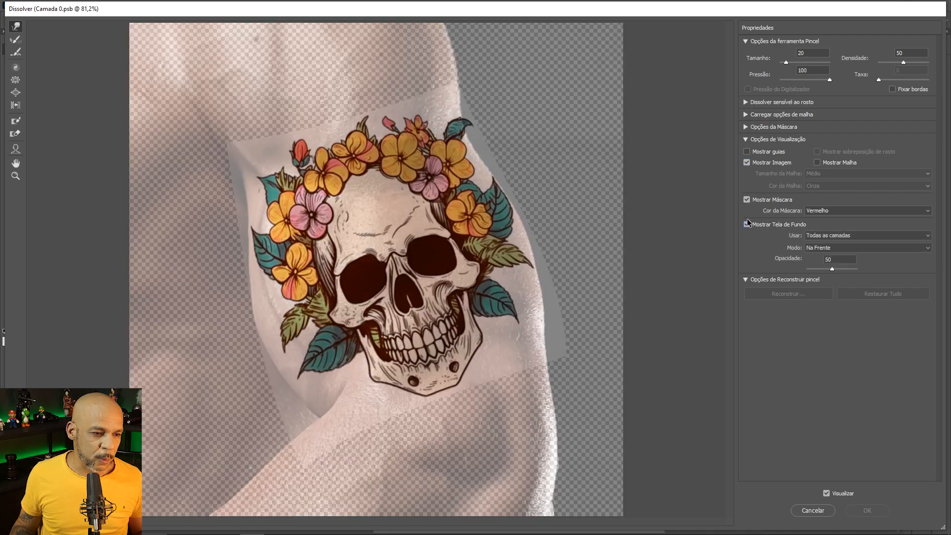
click(746, 200)
click(747, 200)
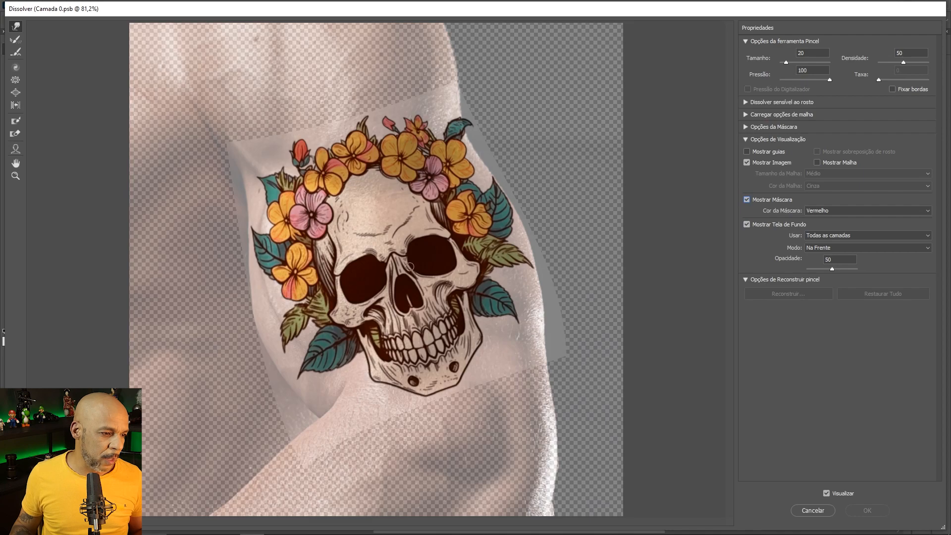
- Examine the lower part of the skull up close with the mask and tattoo image displays switched off and on
scroll(409, 266, up, 1)
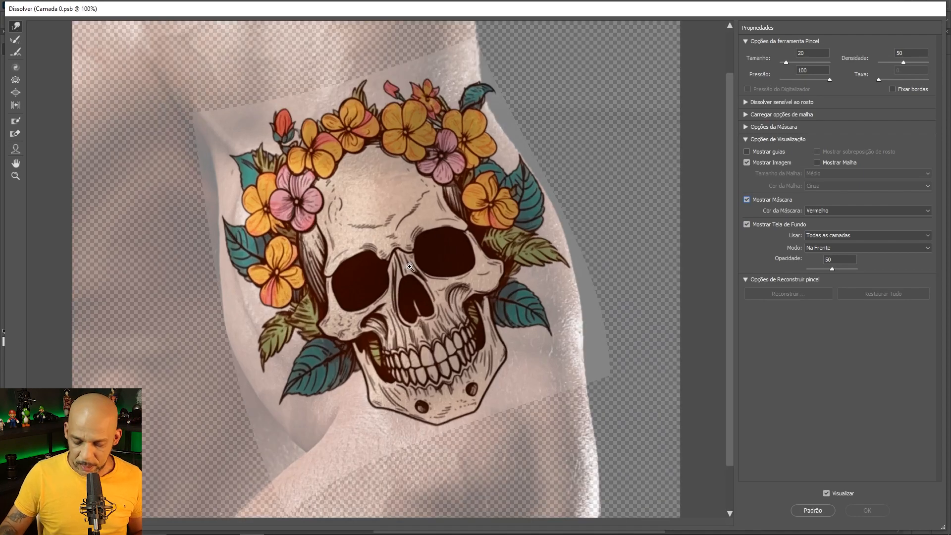
scroll(409, 267, up, 1)
key(space)
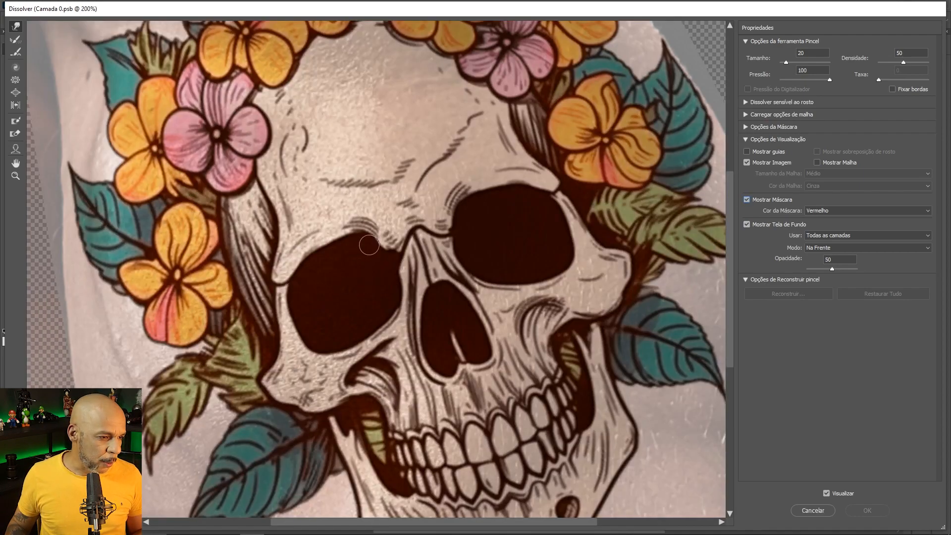
key(space)
click(310, 349)
drag(315, 346, 409, 266)
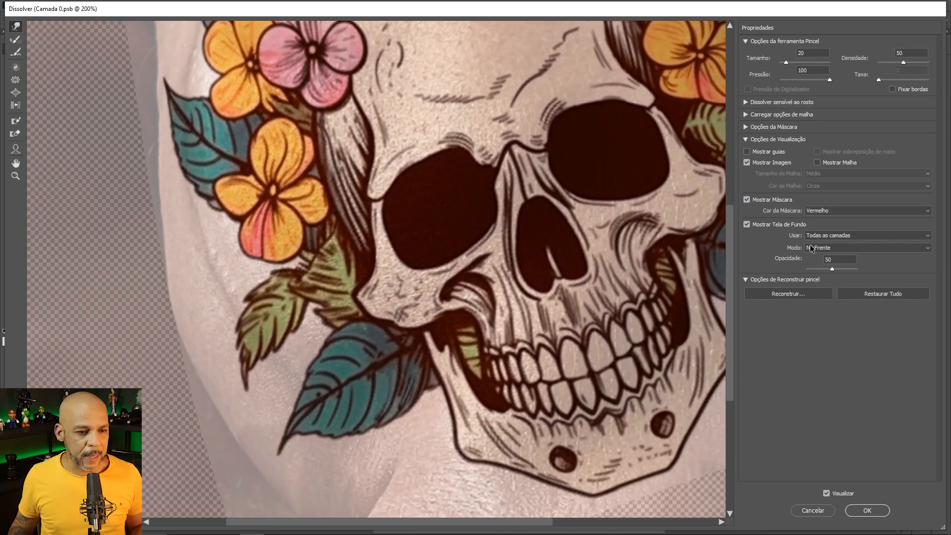
click(746, 199)
click(746, 200)
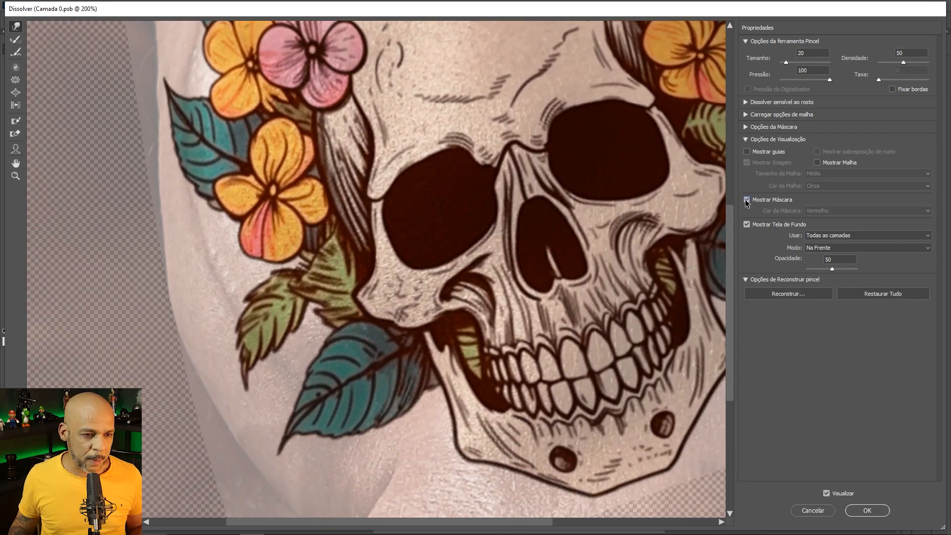
click(765, 163)
click(765, 163)
click(748, 164)
click(748, 163)
- Set the backdrop opacity to 53 and compare the preview with the tattoo image hidden and shown
mouse_move(832, 269)
mouse_down()
mouse_move(808, 266)
mouse_move(833, 269)
mouse_up()
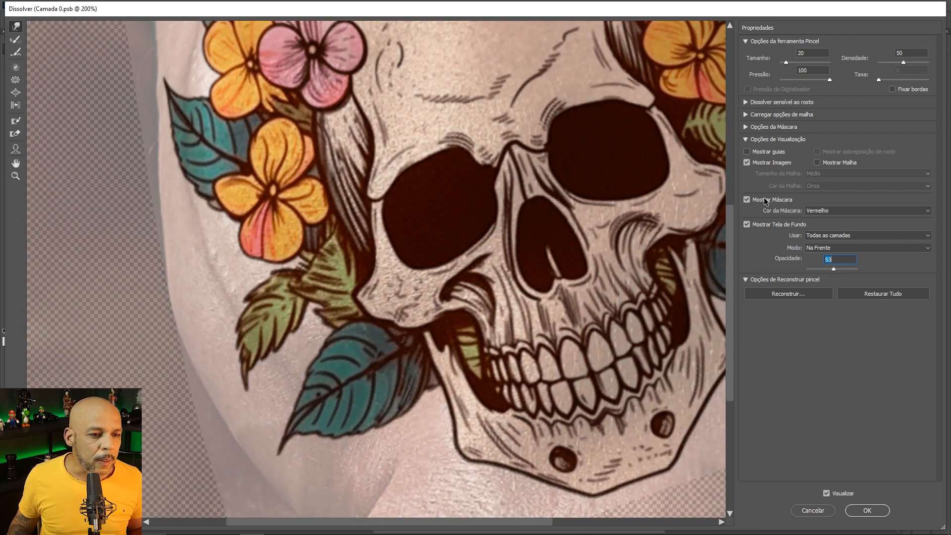
click(780, 166)
click(780, 165)
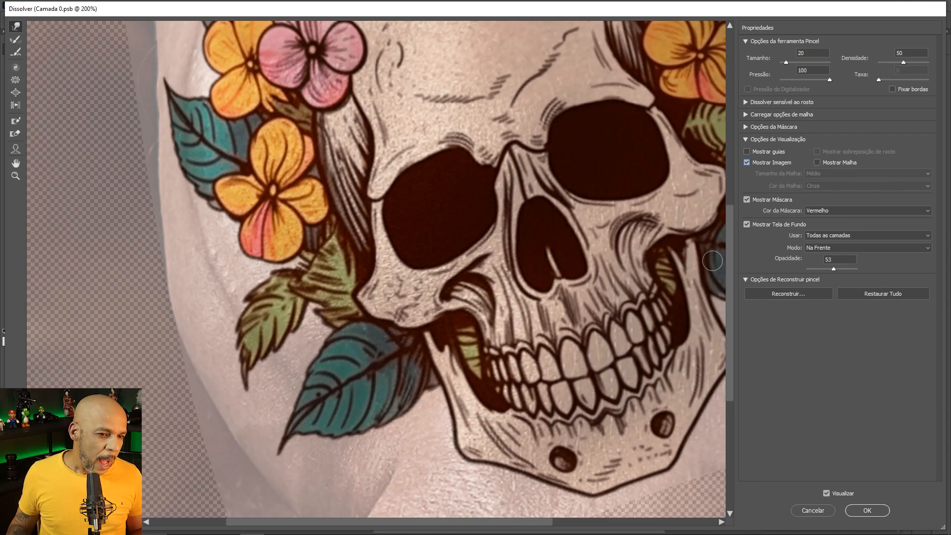
click(747, 162)
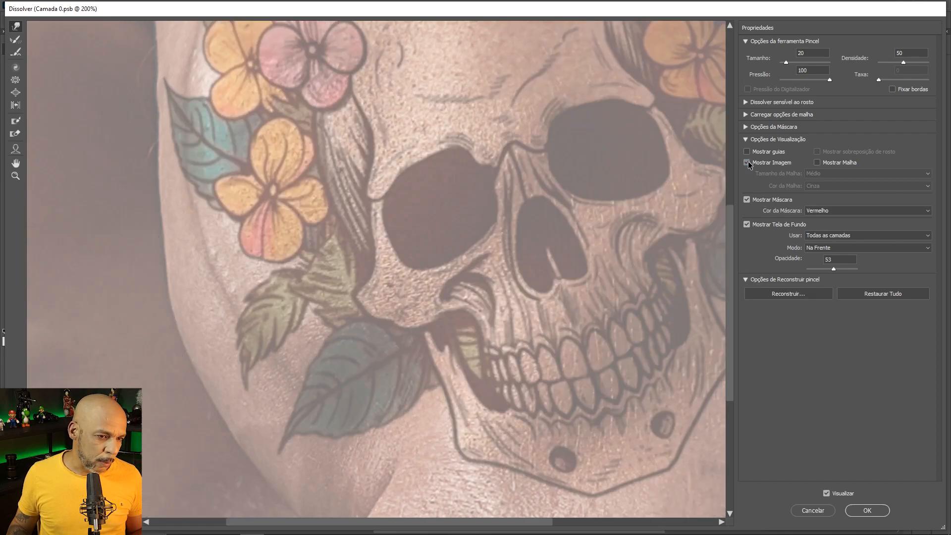
click(748, 162)
click(747, 162)
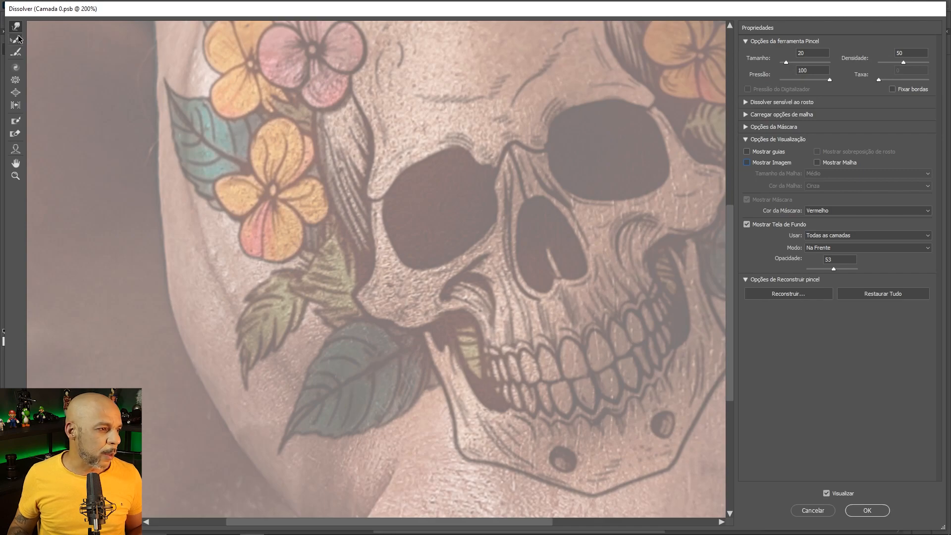
- Choose the Bloat tool with a brush size of 50 and show the tattoo image again
click(16, 92)
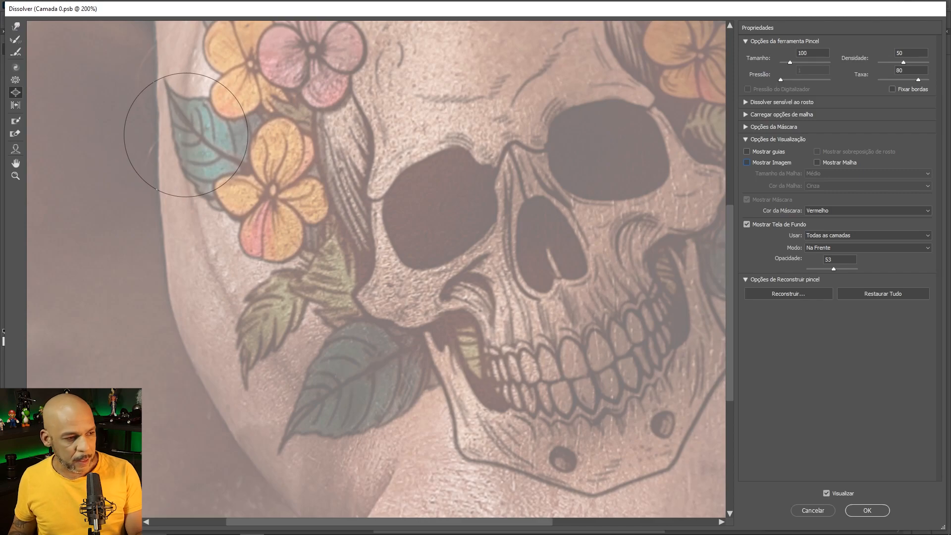
key(bracketleft)
key(bracketleft)
key(bracketleft)
key(bracketleft)
key(bracketleft)
key(bracketleft)
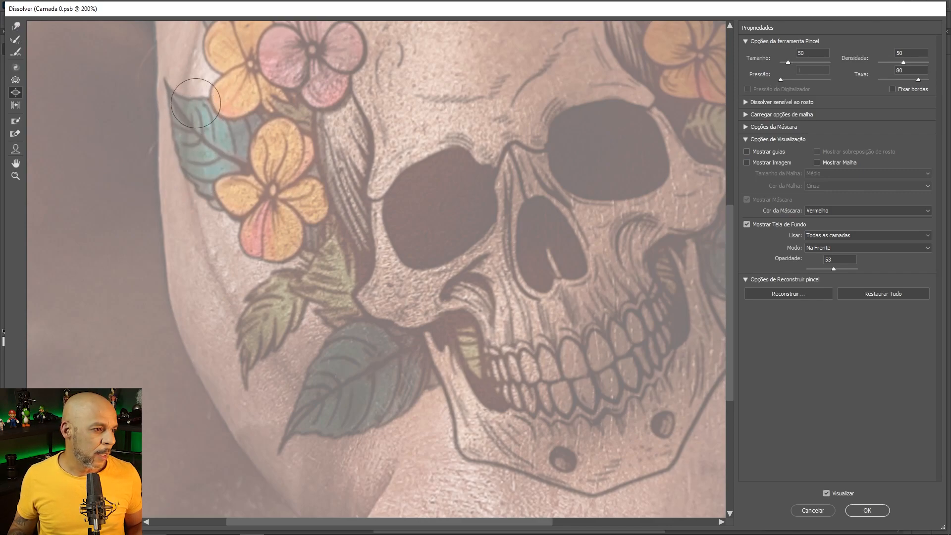
click(746, 163)
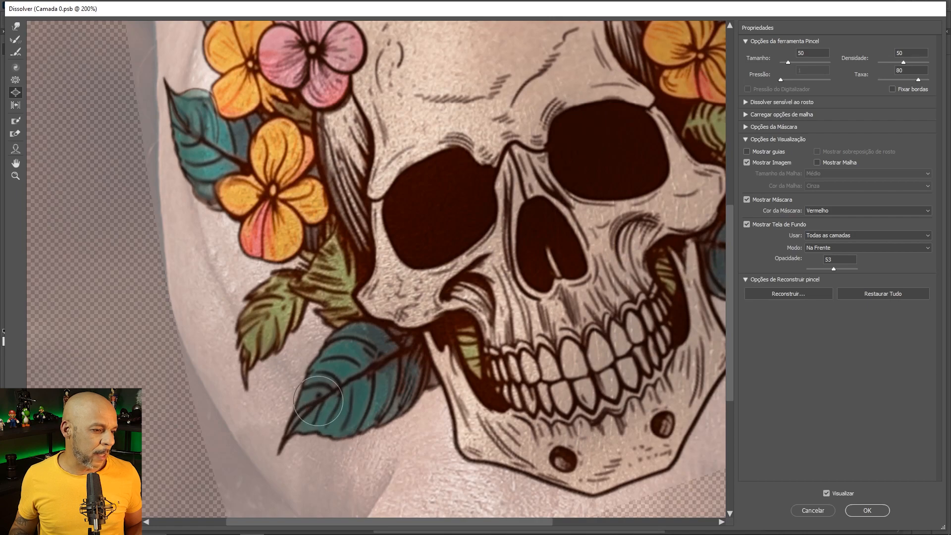
- Enlarge the Bloat brush to 300 with the whole arm in view
scroll(389, 296, up, 10)
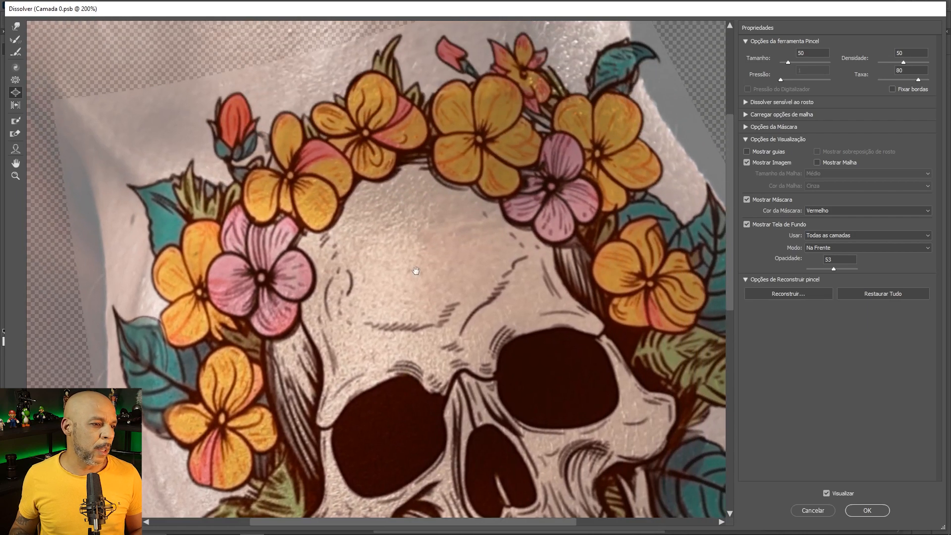
key(ctrl+space)
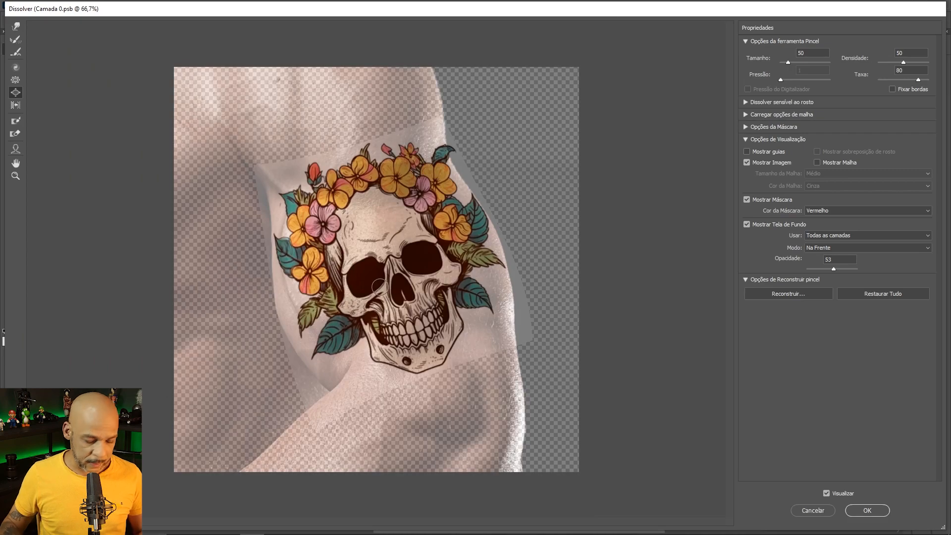
key(bracketright)
key(bracketright)
key(bracketright)
key(bracketright)
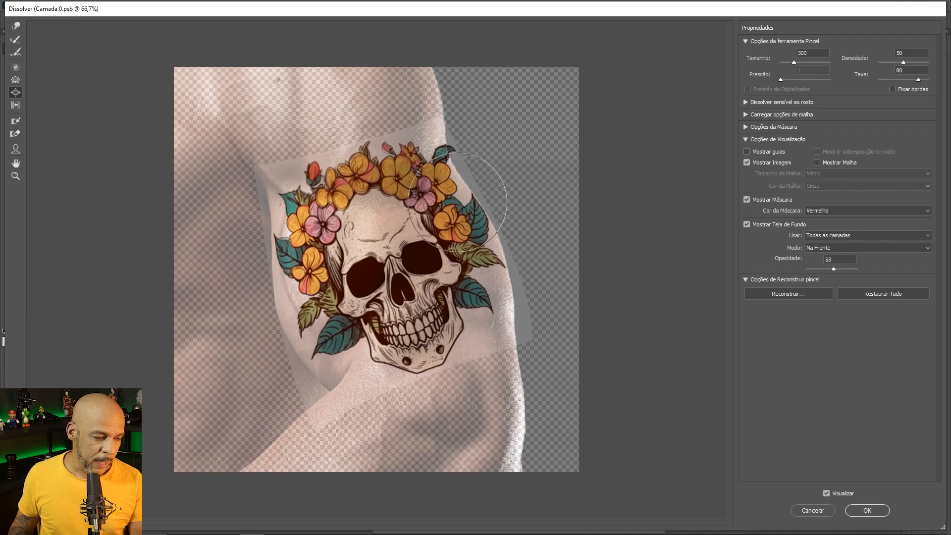
- Reduce the Bloat brush to 90 and check the skull's jaw with the tattoo image hidden and shown
key(ctrl+plus)
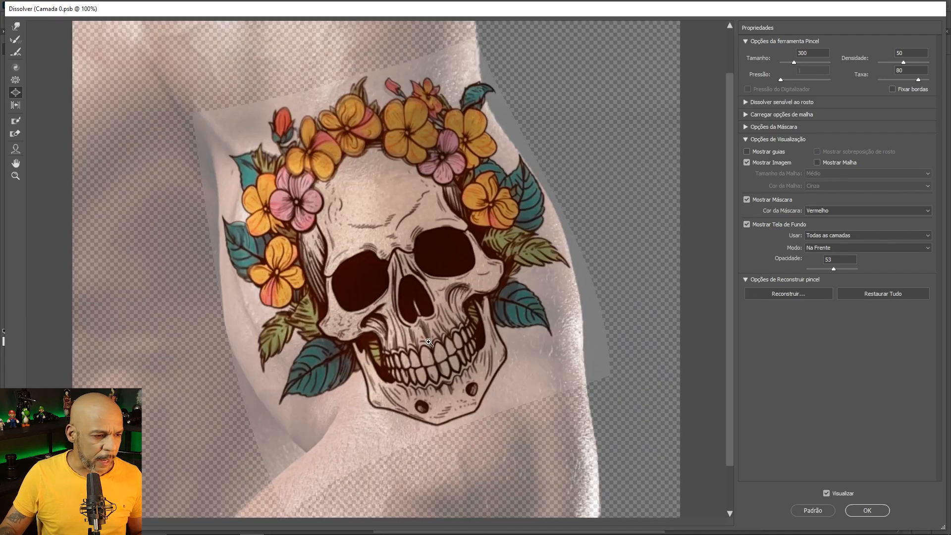
key(ctrl+plus)
drag(426, 343, 417, 192)
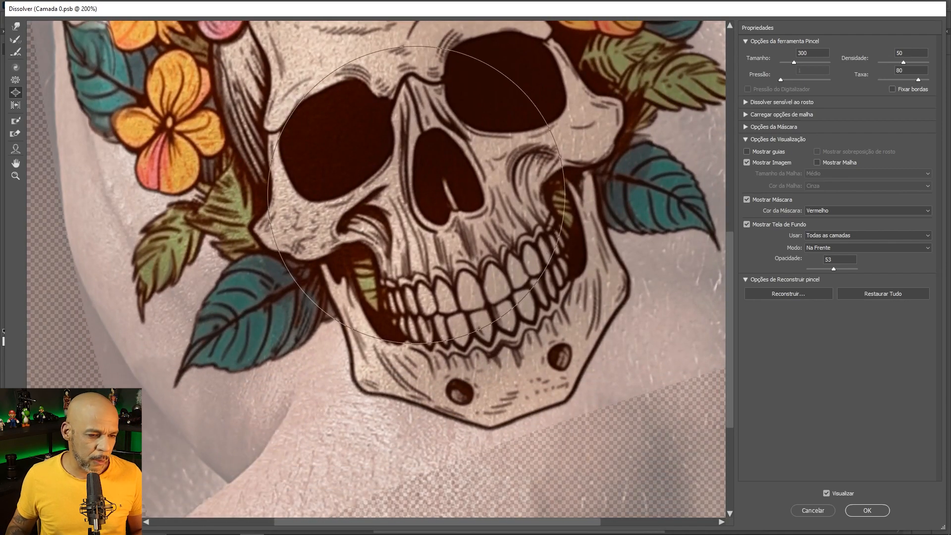
key([)
key([)
key([)
key([)
key([)
key([)
key([)
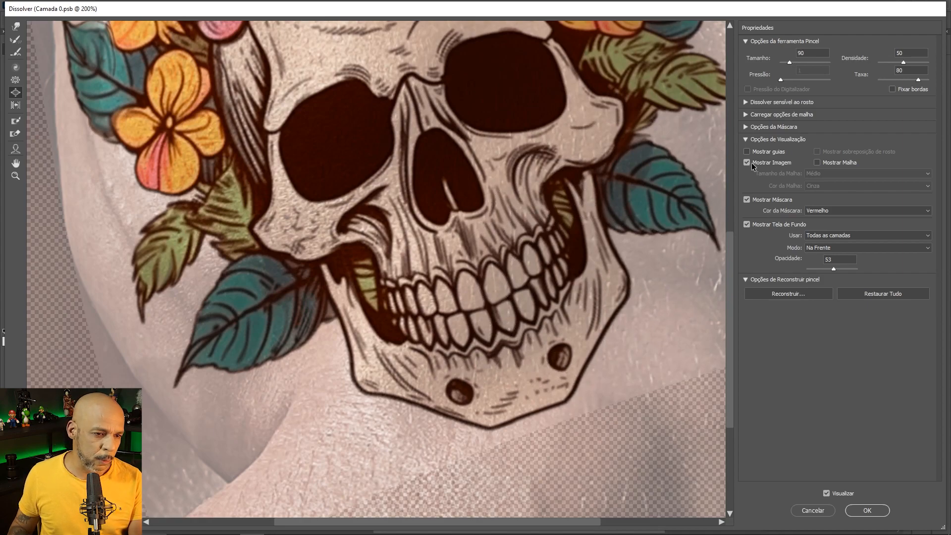
click(751, 164)
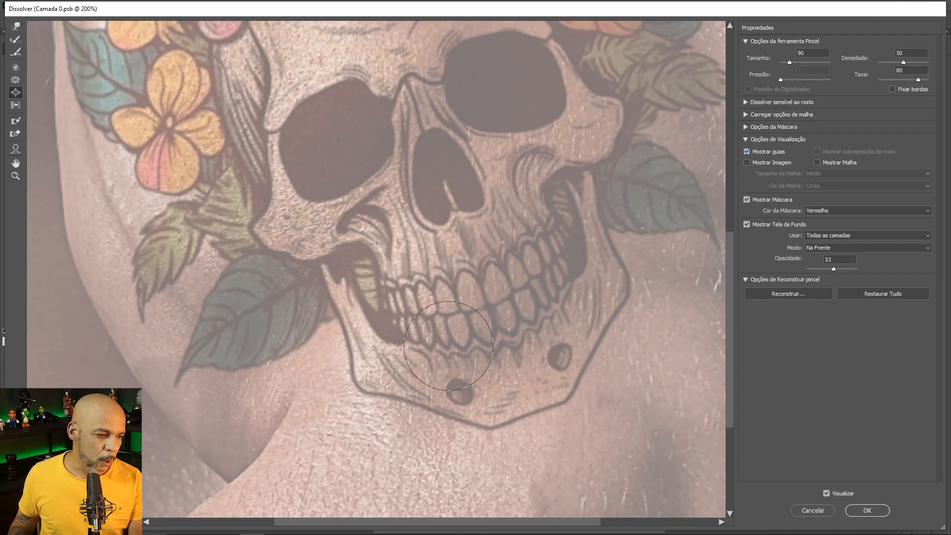
click(747, 163)
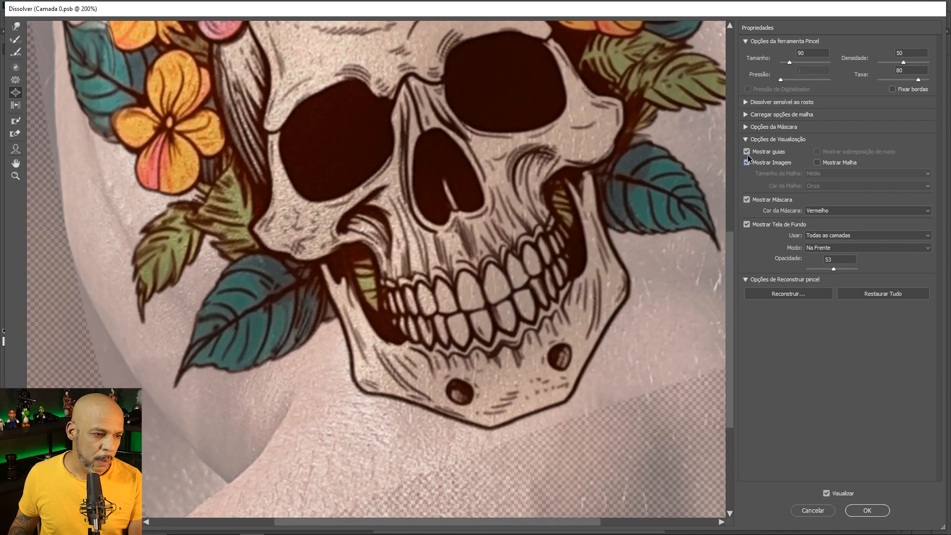
- Undo a trial Bloat stroke beside the skull's nose and teeth, set the density to 32 and bloat that area again
drag(381, 341, 414, 216)
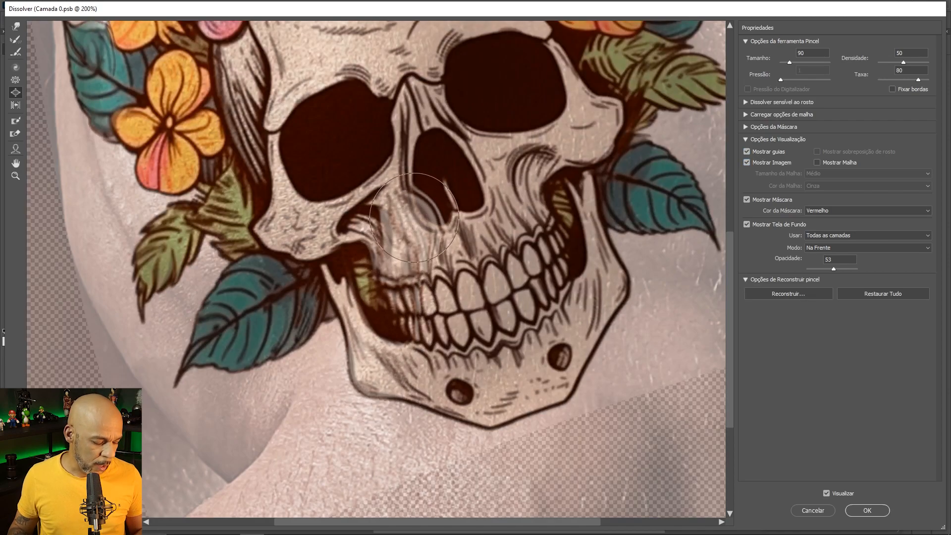
key(ctrl+z)
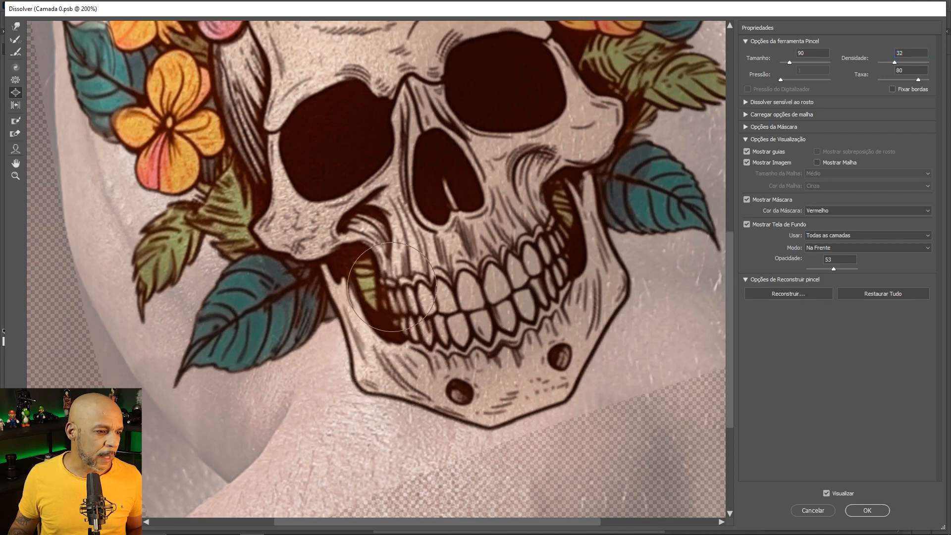
mouse_move(404, 207)
mouse_down()
mouse_move(403, 195)
mouse_move(393, 199)
mouse_move(391, 337)
mouse_up()
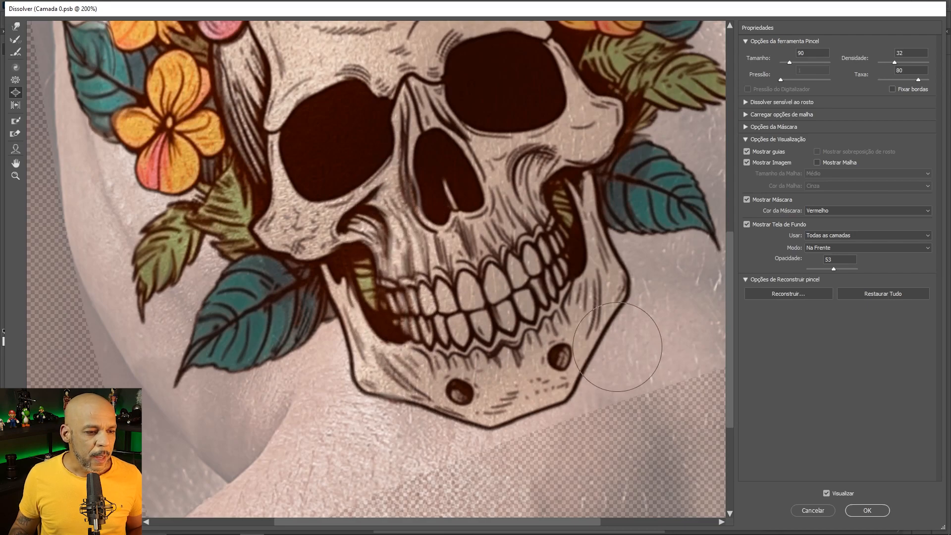
- Examine the flower crown and the leaves along the arm's outer edge
scroll(614, 347, up, 5)
scroll(613, 305, up, 5)
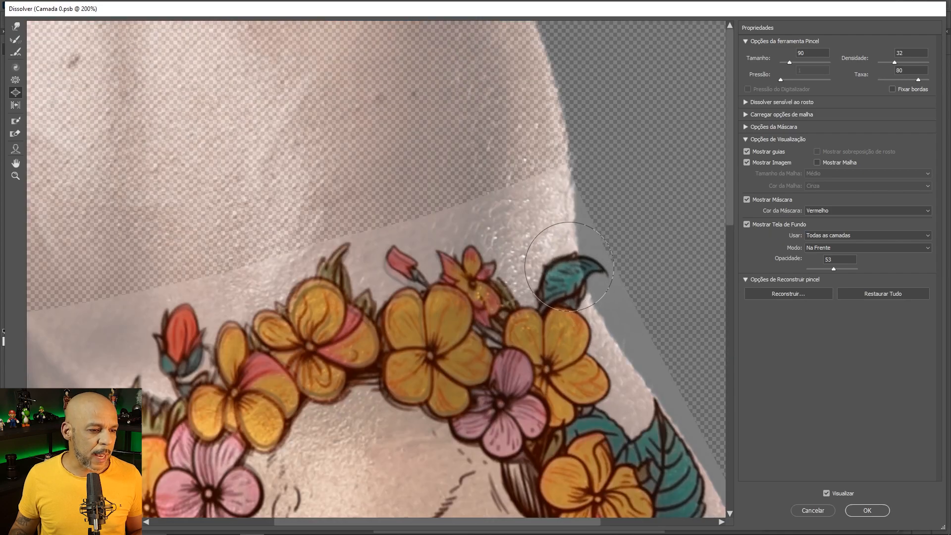
scroll(577, 338, down, 10)
scroll(577, 338, up, 5)
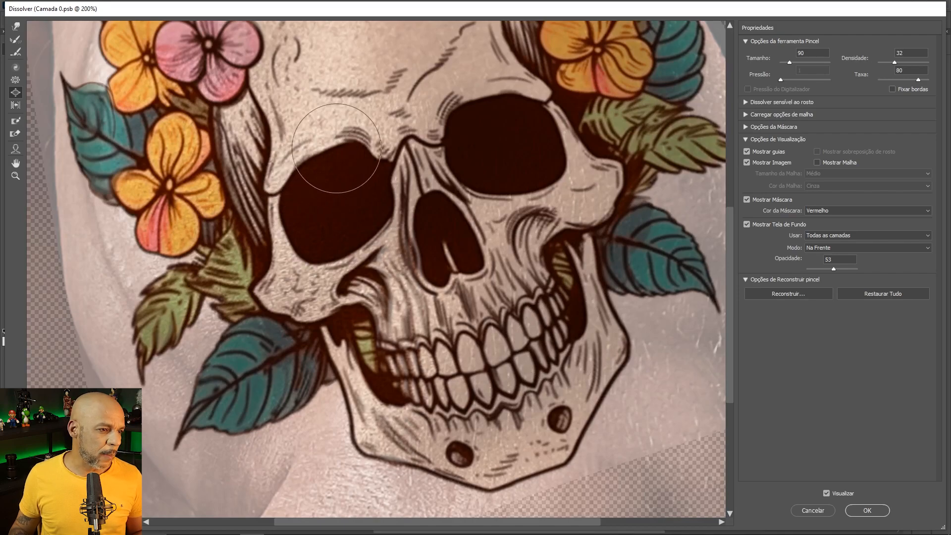
scroll(473, 213, up, 5)
drag(609, 235, 499, 185)
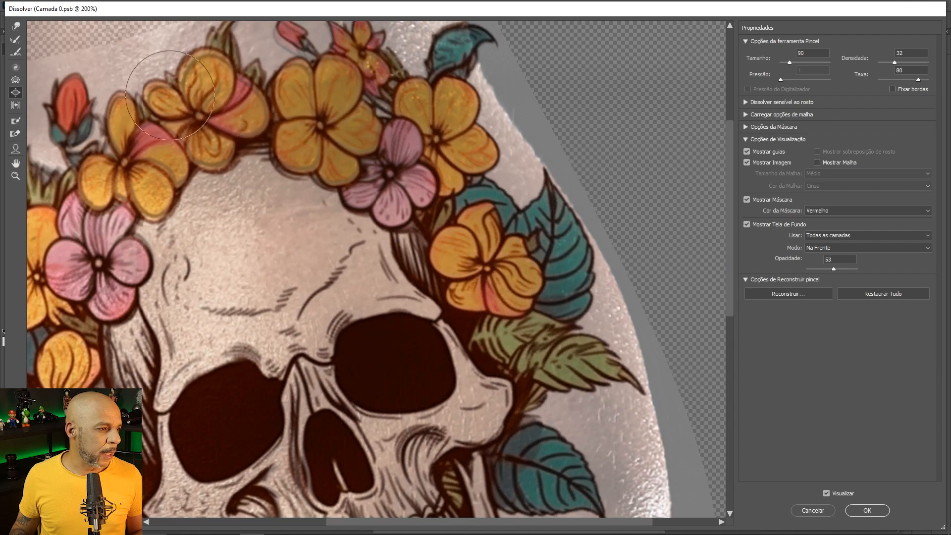
- With the Forward Warp tool at brush size 300, push the upper-right leaf and the left-side leaves inward onto the arm
click(17, 27)
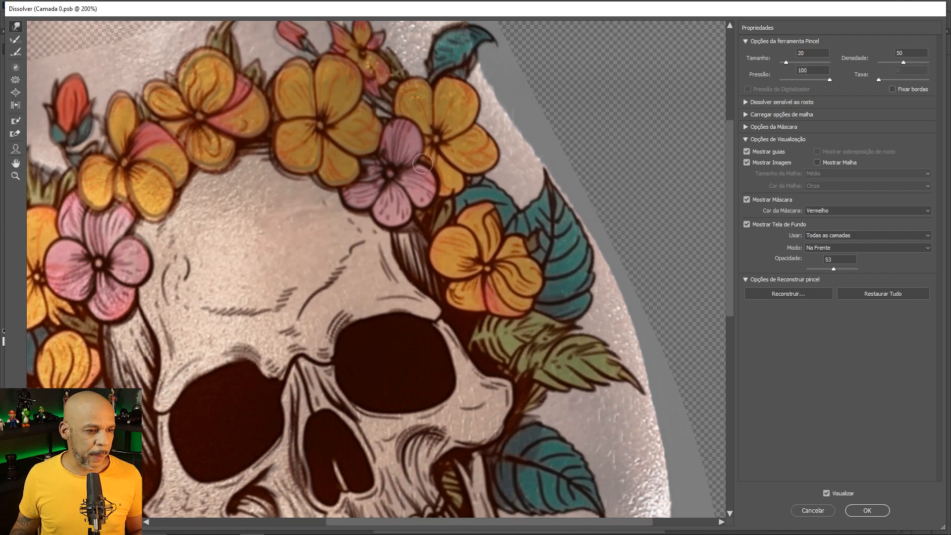
key(ctrl+minus)
key(ctrl+minus)
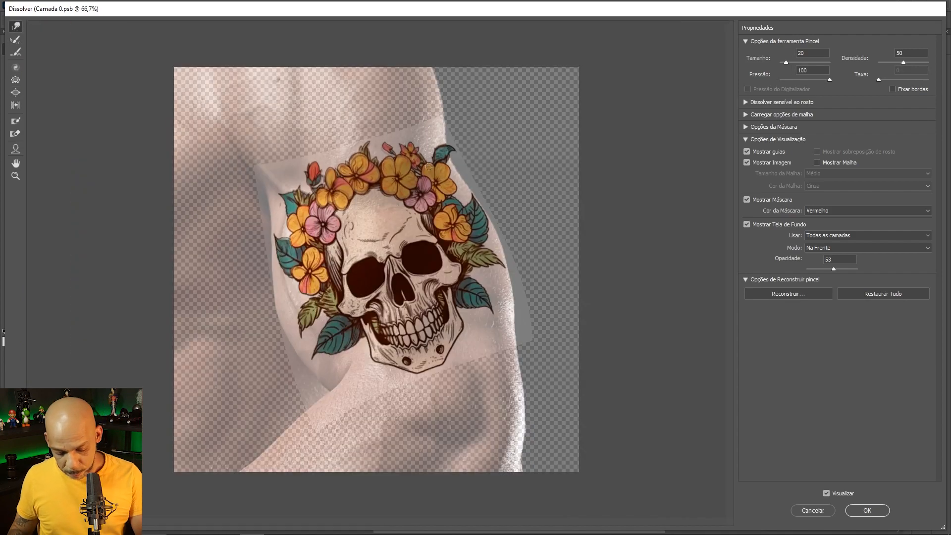
key(bracketright)
key(bracketright)
key(bracketright)
key(bracketright)
key(bracketright)
key(bracketright)
key(bracketright)
key(bracketright)
key(bracketright)
key(bracketright)
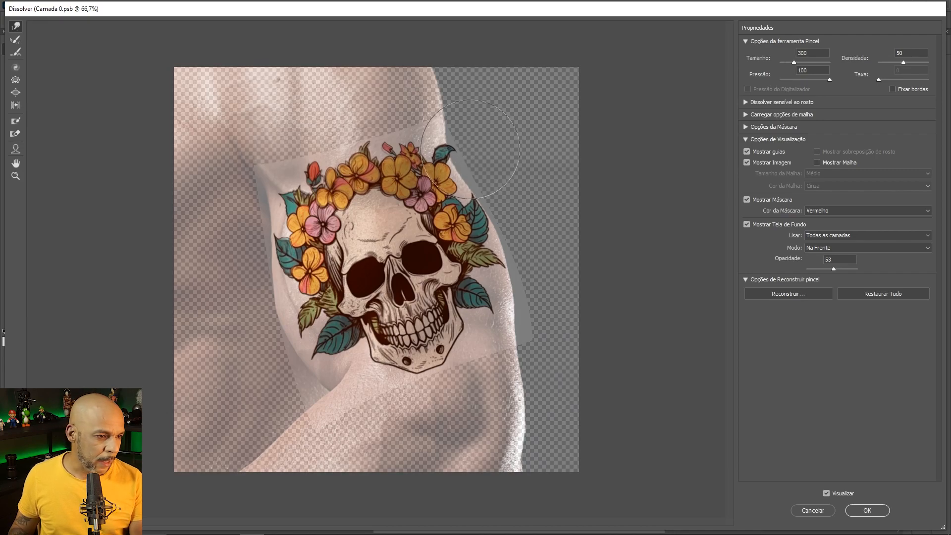
drag(471, 149, 461, 150)
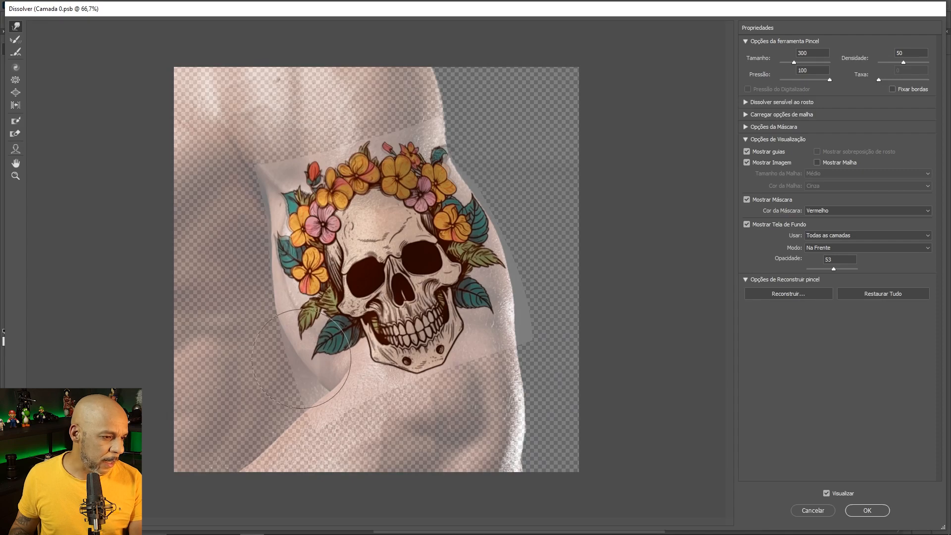
drag(307, 367, 311, 374)
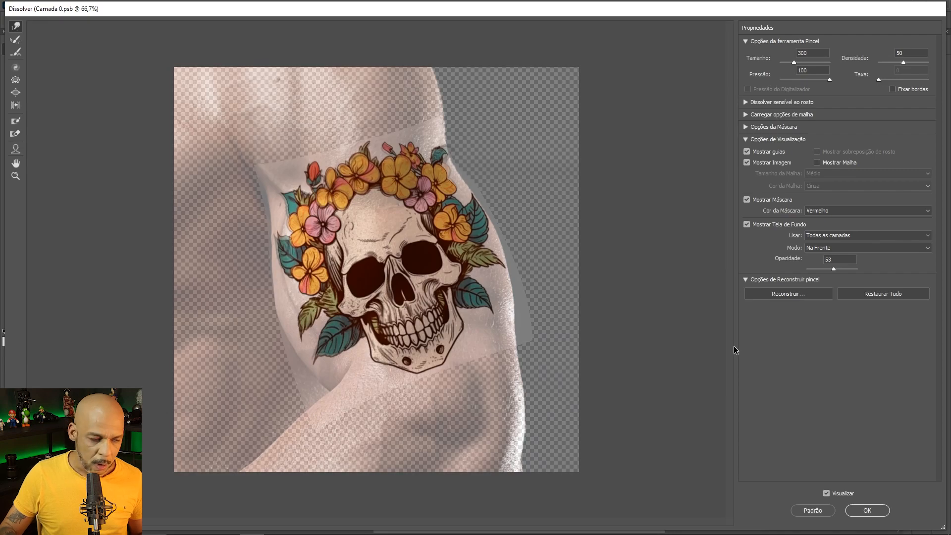
- Reduce the Forward Warp brush to 30 and reshape the edges of the green and teal leaves beside the skull's jaw
key(ctrl+plus)
key(ctrl+plus)
key(ctrl+plus)
drag(607, 382, 673, 221)
mouse_move(446, 258)
mouse_down()
mouse_move(505, 222)
mouse_move(522, 195)
mouse_up()
drag(394, 282, 408, 253)
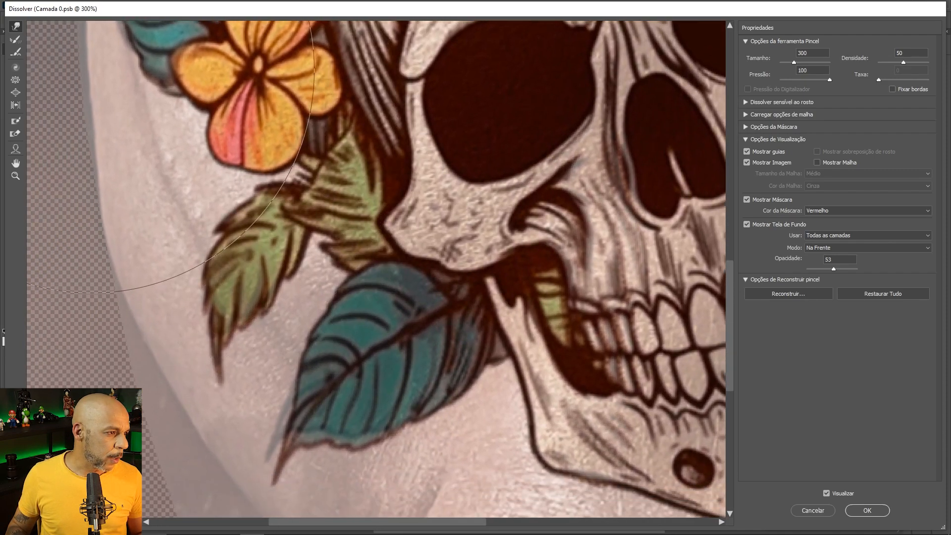
key(bracketleft)
key(bracketleft)
key(bracketleft)
key(bracketleft)
key(bracketleft)
key(bracketleft)
key(bracketleft)
key(bracketleft)
key(bracketleft)
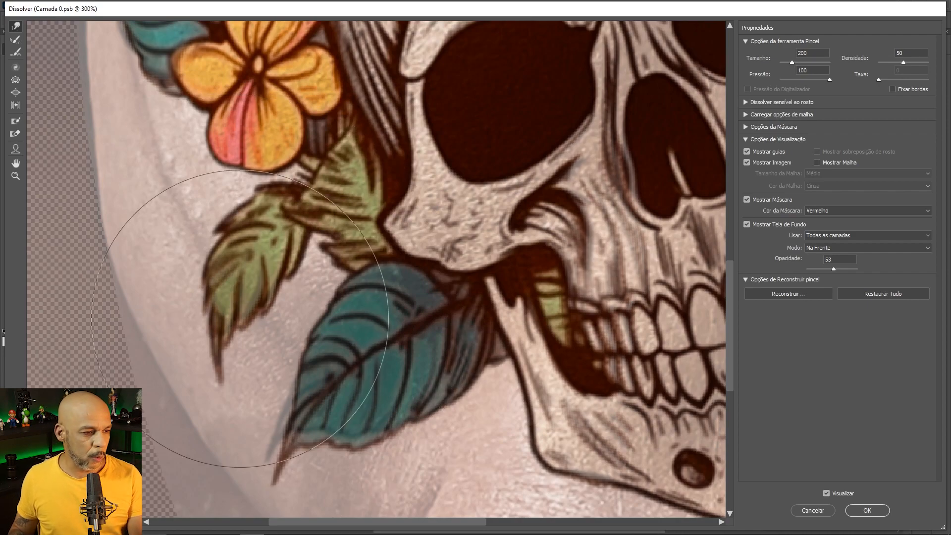
key(bracketleft)
key(bracketleft)
key(bracketleft)
key(bracketleft)
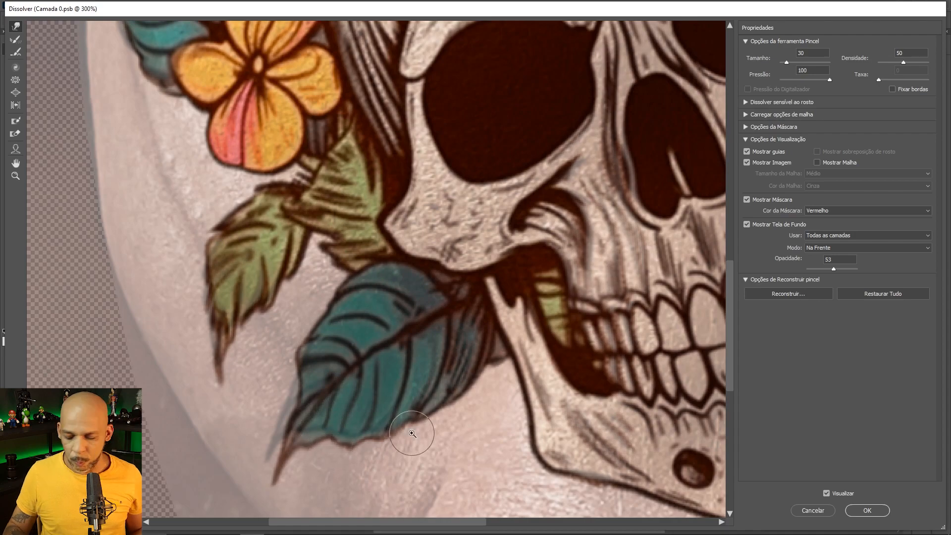
- Enlarge the Forward Warp brush to 150 for broader adjustments to the whole tattoo
key(ctrl+minus)
key(ctrl+minus)
scroll(520, 215, up, 3)
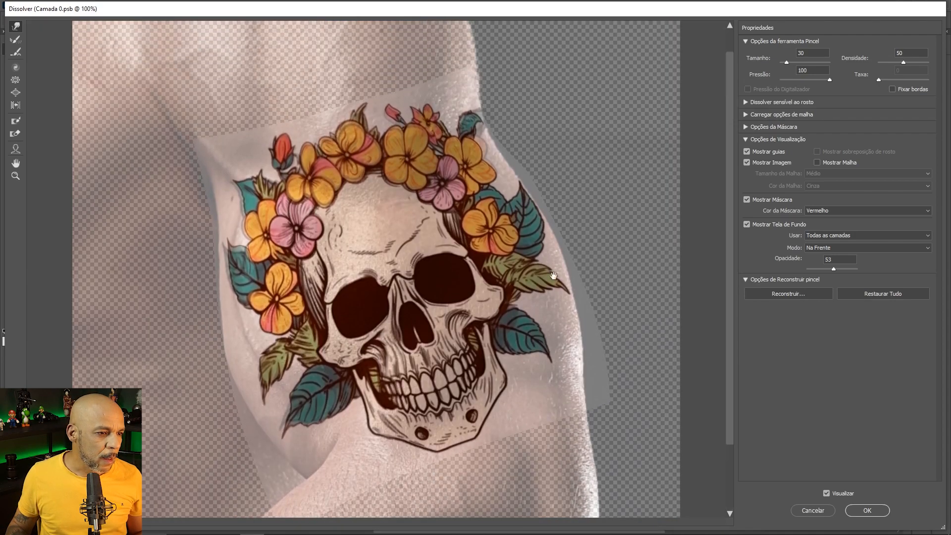
key(bracketright)
key(bracketright)
key(bracketright)
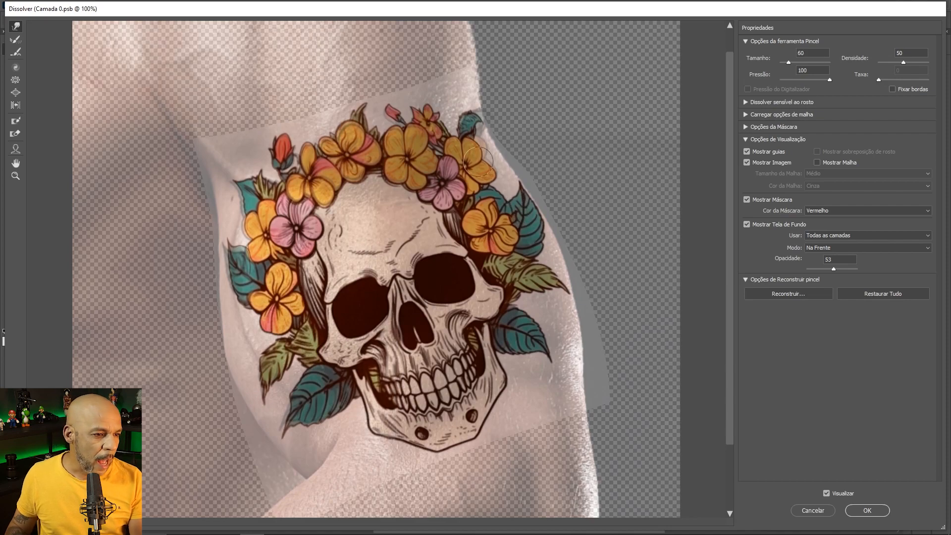
key(bracketright)
key(bracketright)
key(bracketright)
key(bracketright)
key(bracketright)
key(bracketright)
key(bracketright)
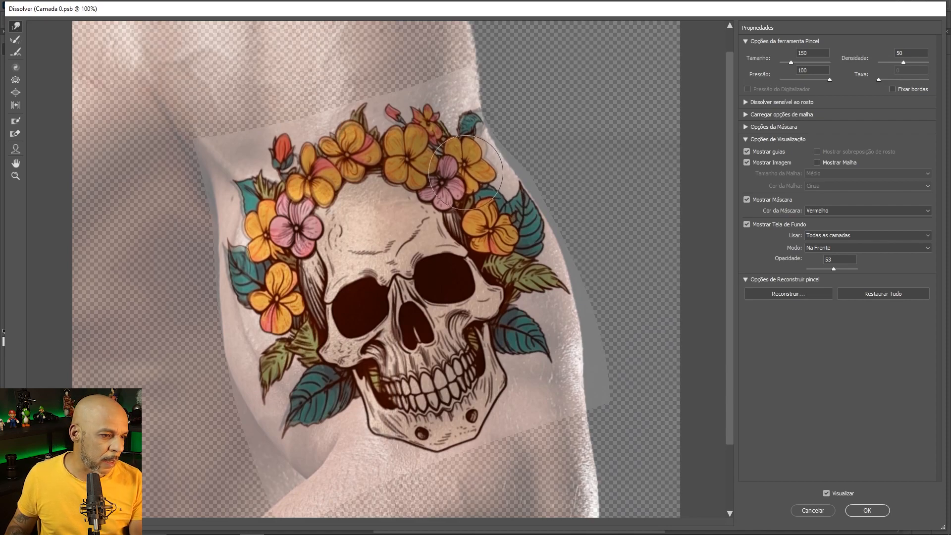
- Switch to the Bloat tool and check the tattoo's fit by hiding and showing the tattoo image
click(15, 83)
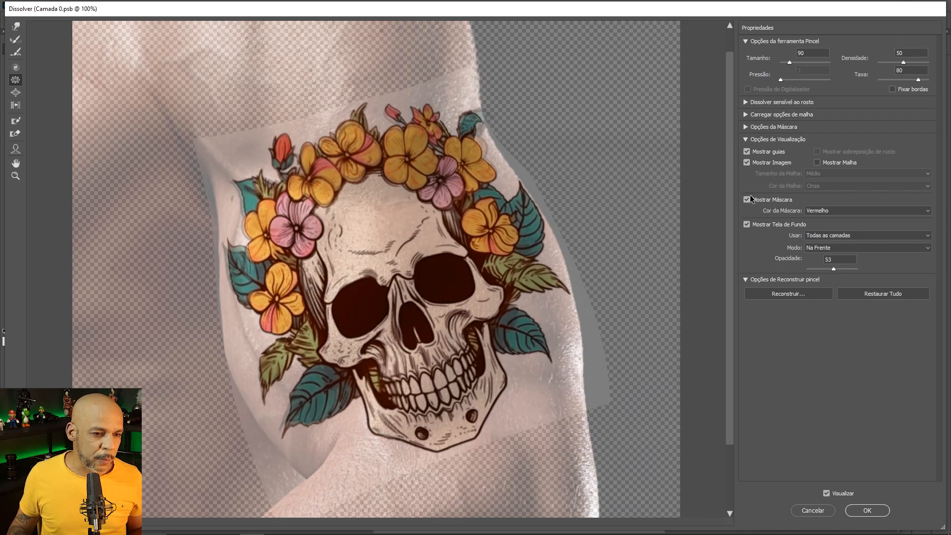
click(746, 164)
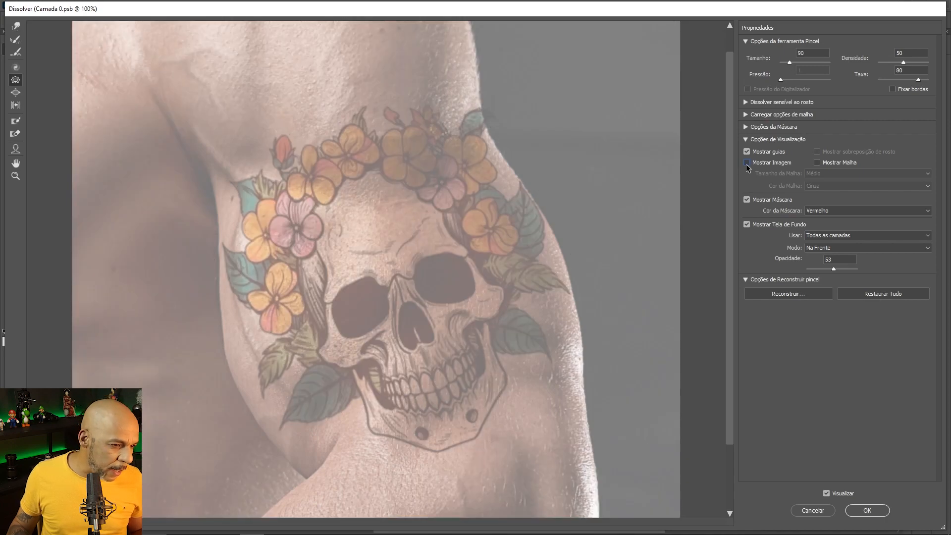
click(746, 163)
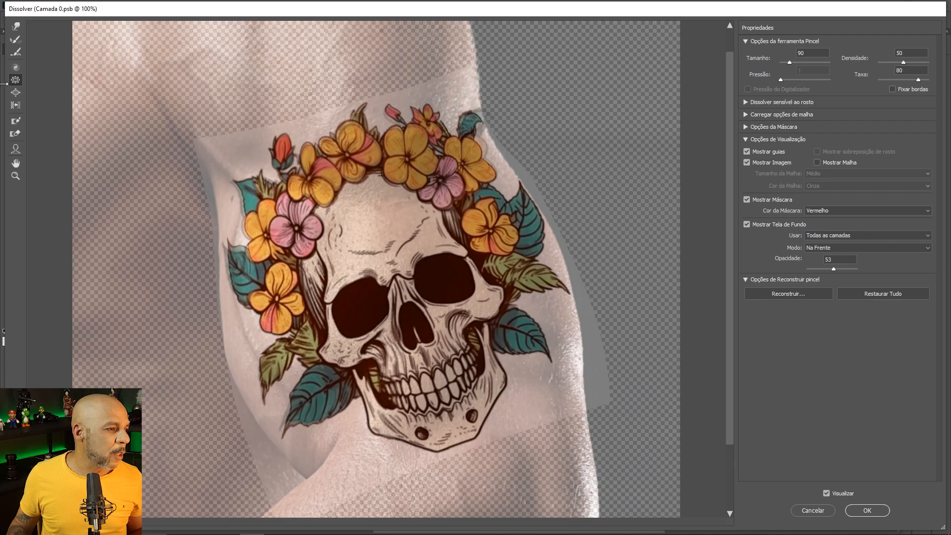
- With the Forward Warp brush at size 200, reshape the outer side of the skull's jaw and apply the Dissolver filter
click(17, 28)
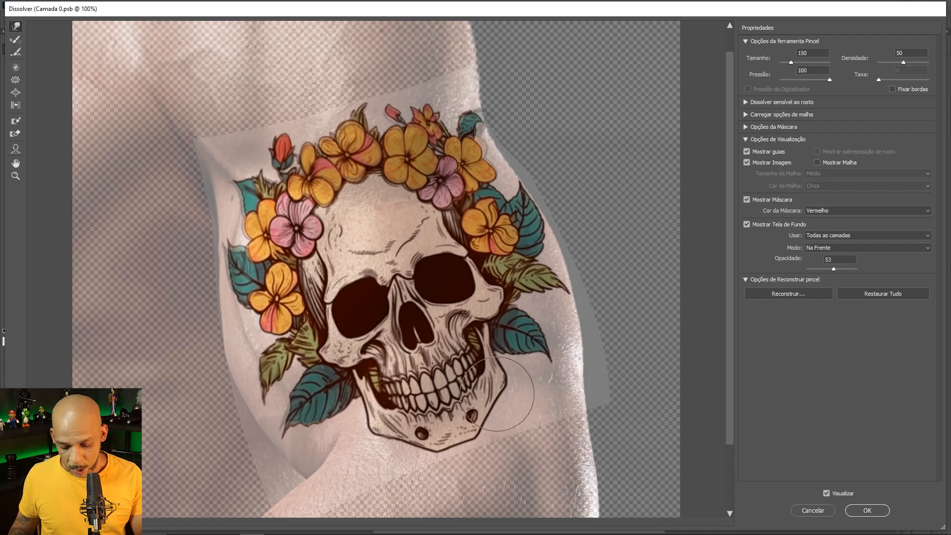
key(bracketright)
key(bracketright)
drag(495, 402, 508, 373)
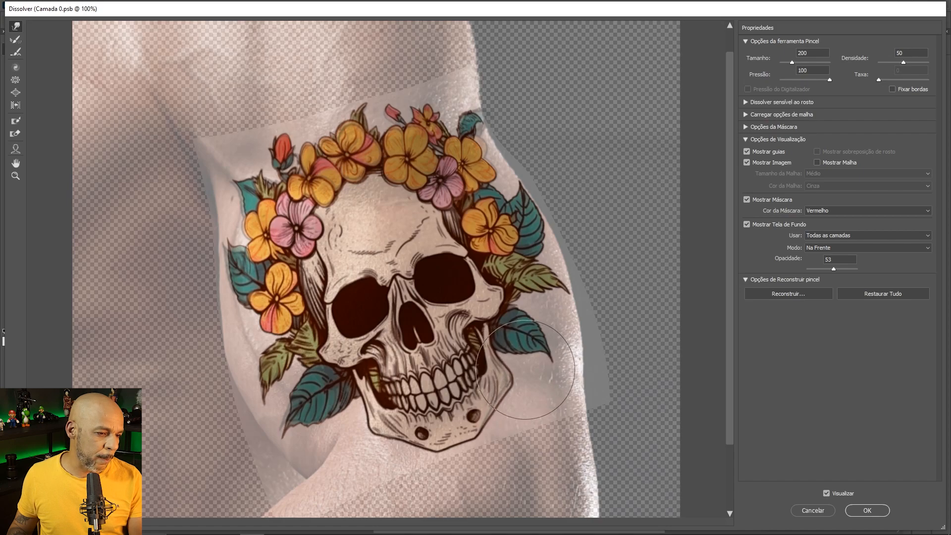
drag(494, 410, 492, 410)
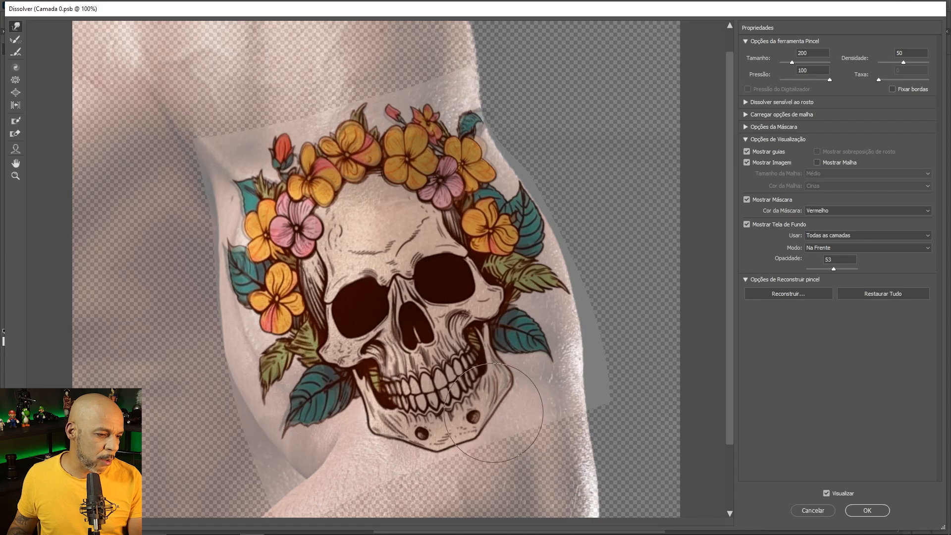
mouse_move(476, 364)
mouse_down()
mouse_move(470, 359)
mouse_move(468, 375)
mouse_up()
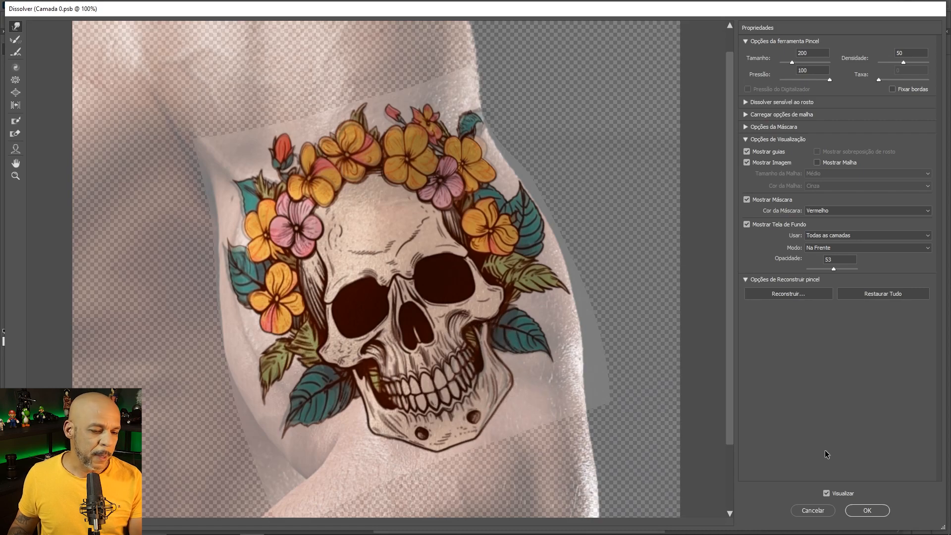
click(880, 510)
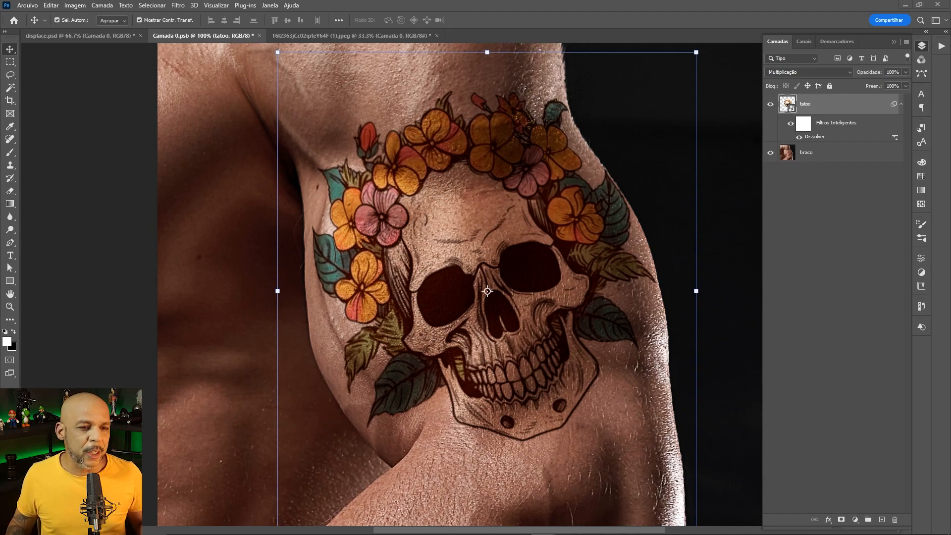
- In the tatoo layer's blending options, split the underlying layer's white Blend If slider to 135 / 255
double_click(877, 105)
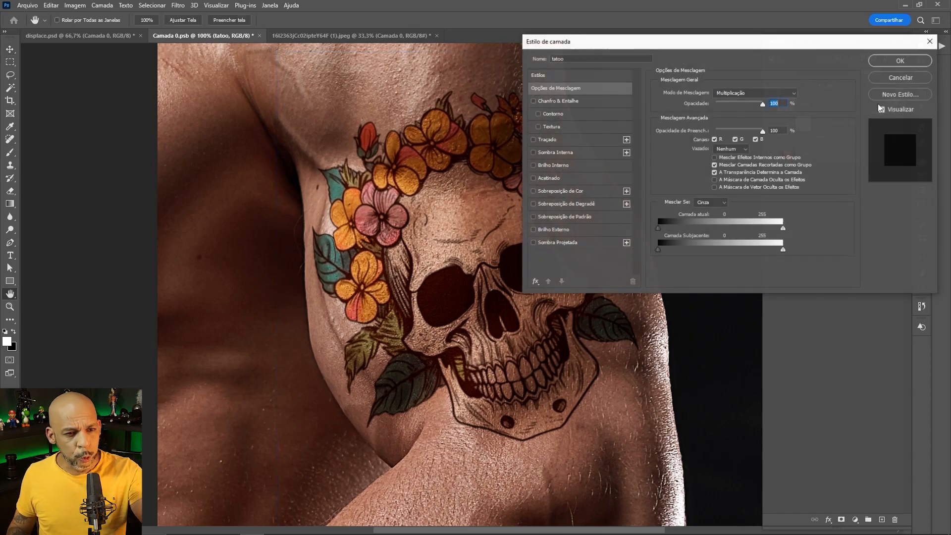
click(893, 76)
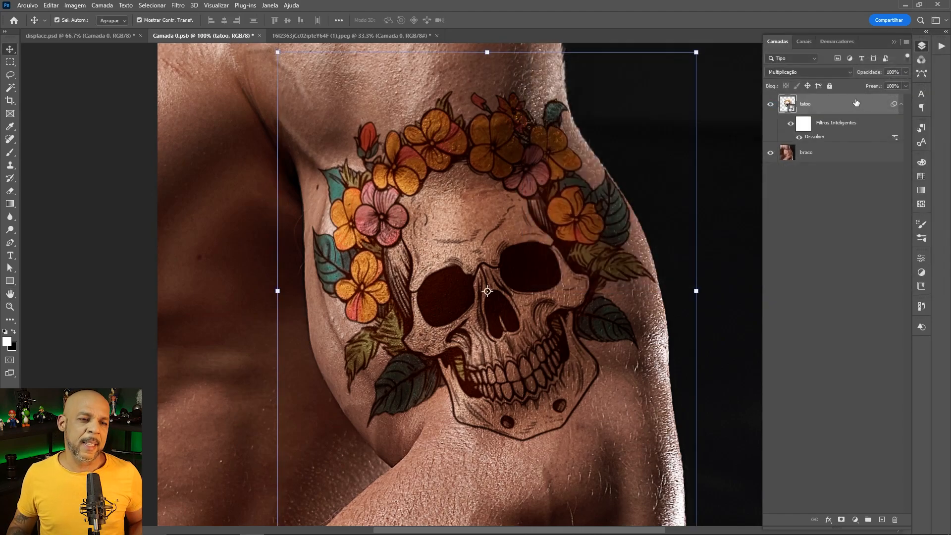
double_click(856, 102)
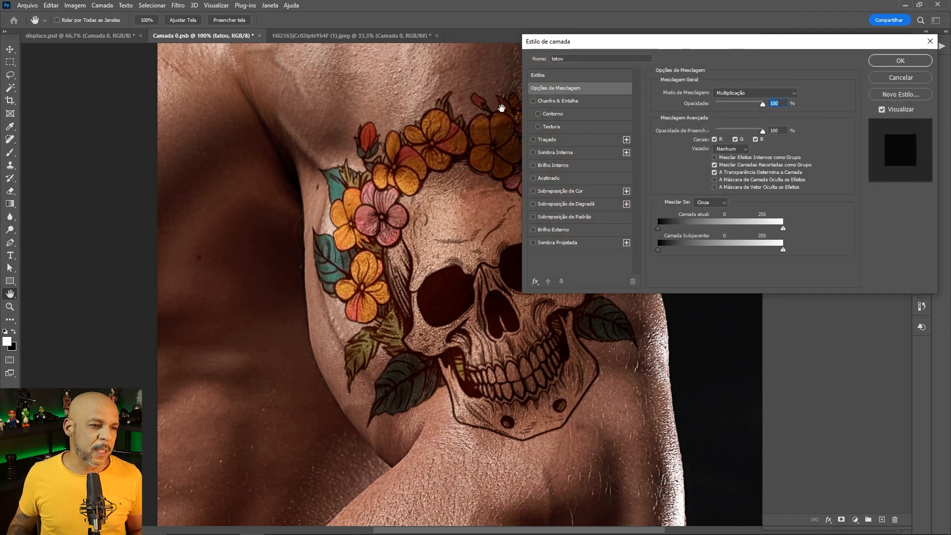
drag(443, 113, 252, 121)
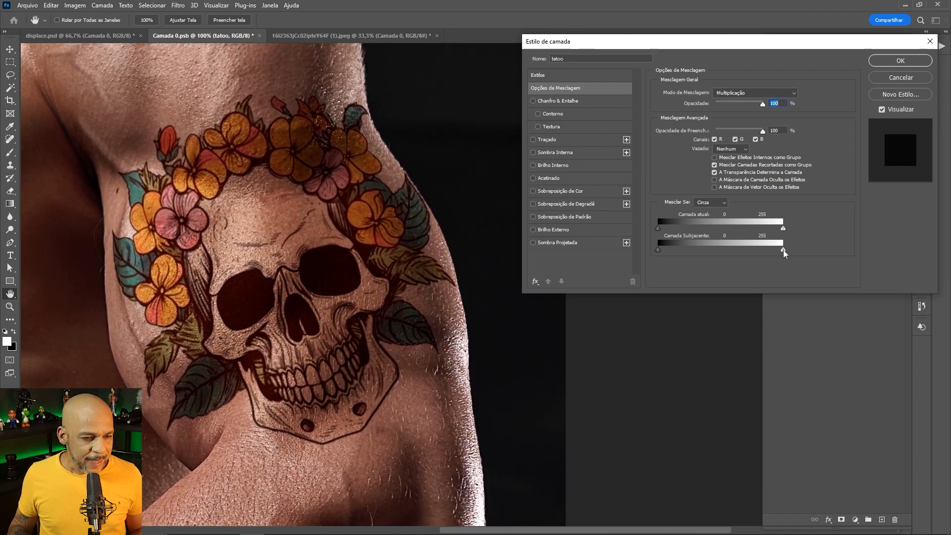
click(709, 204)
click(709, 205)
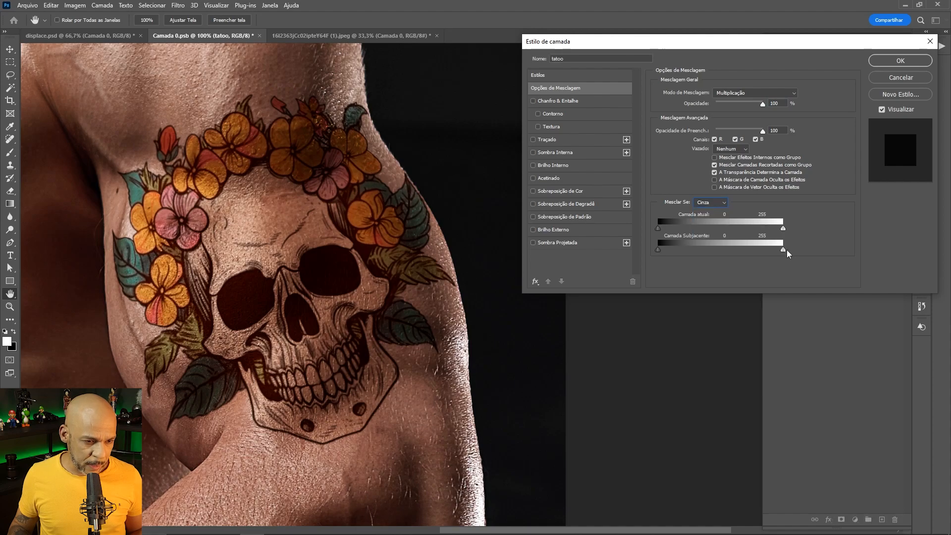
drag(782, 249, 754, 246)
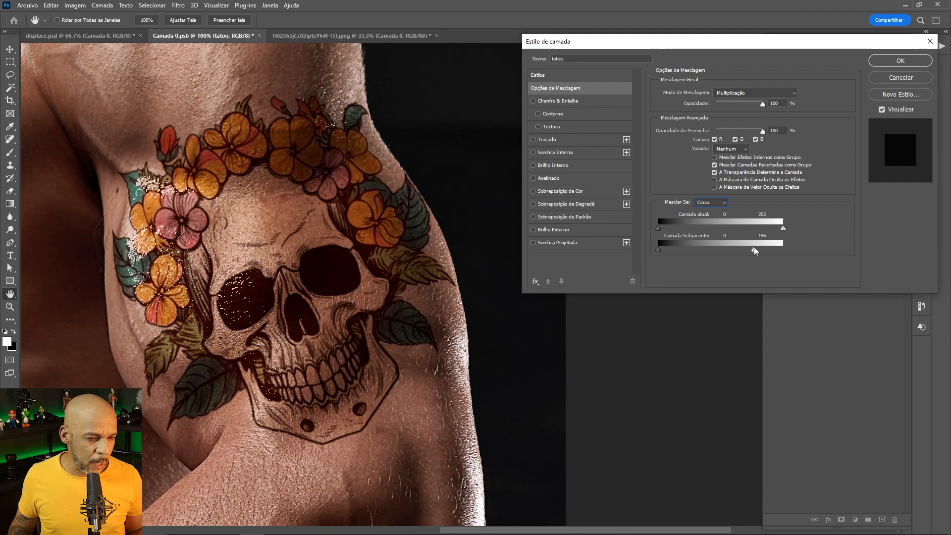
key(alt)
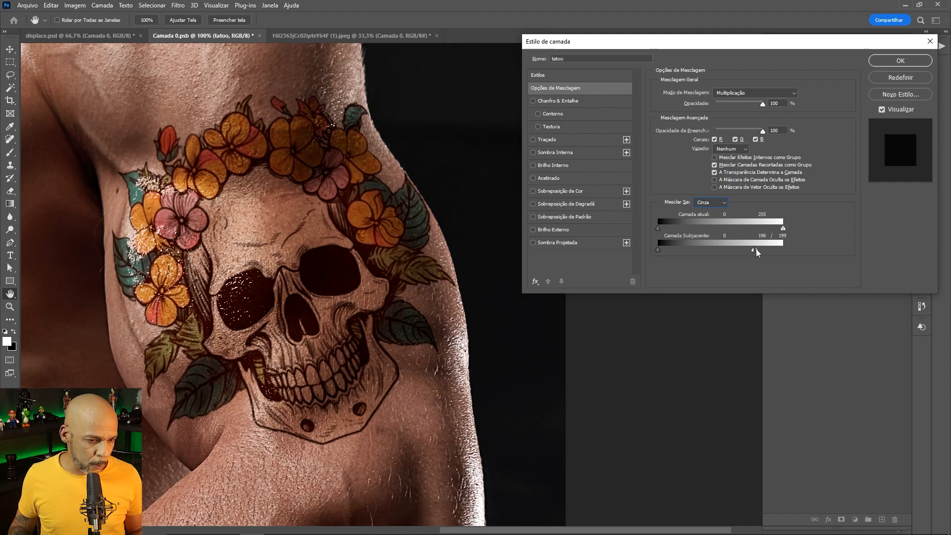
drag(755, 249, 784, 249)
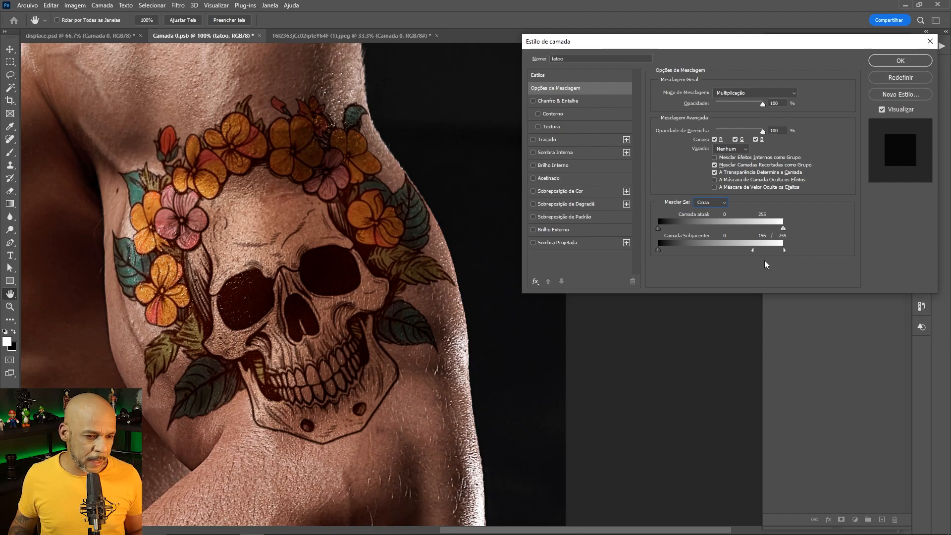
drag(750, 248, 724, 240)
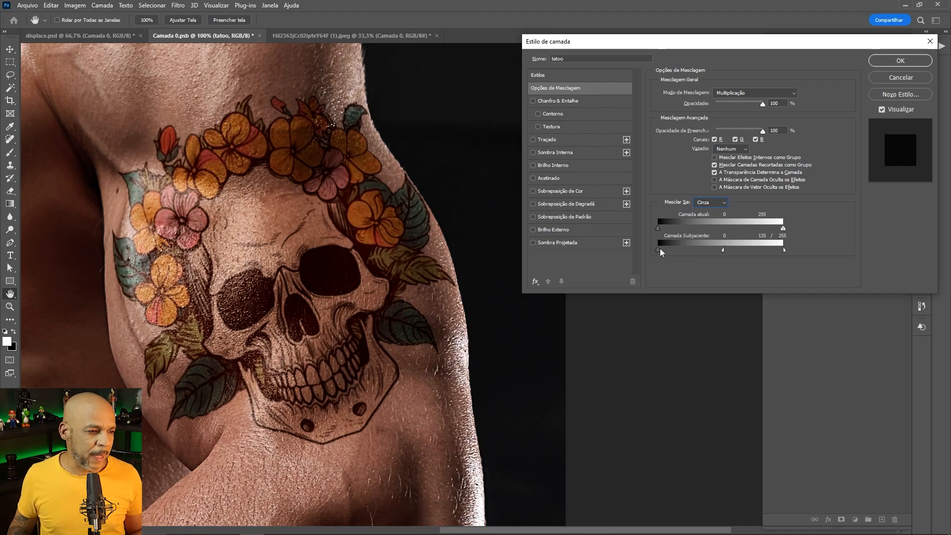
- Split the underlying layer's black Blend If slider to 0 / 89 and apply the blending options
mouse_move(675, 249)
mouse_down()
mouse_move(690, 247)
mouse_move(681, 244)
mouse_up()
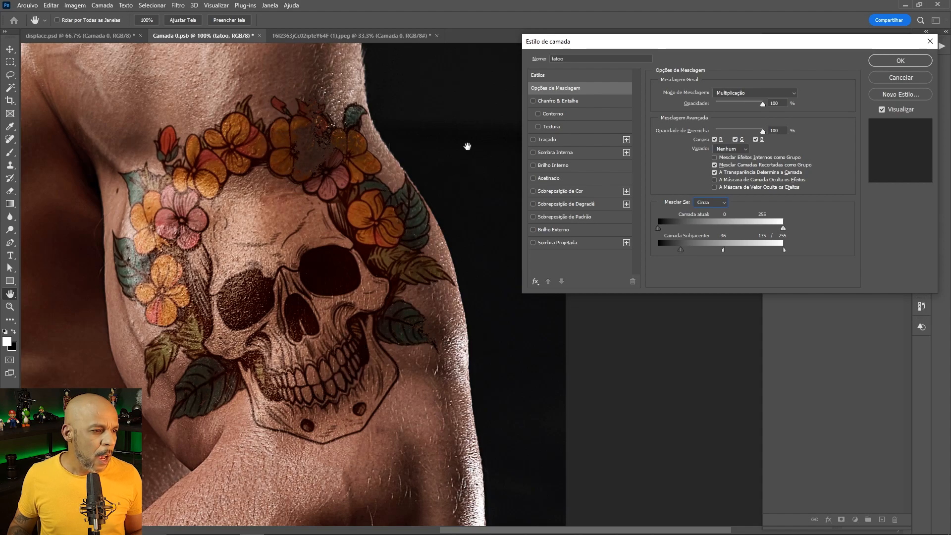
key(alt)
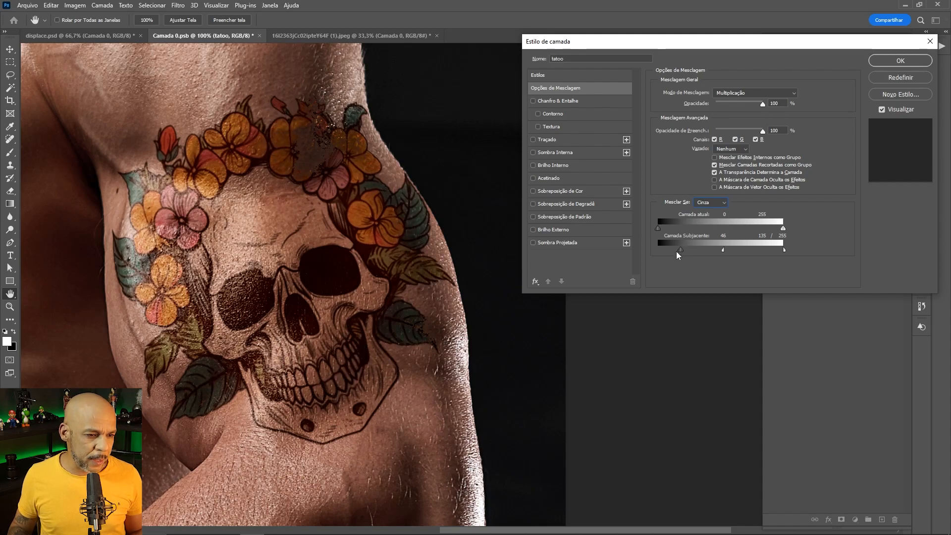
drag(676, 251, 703, 247)
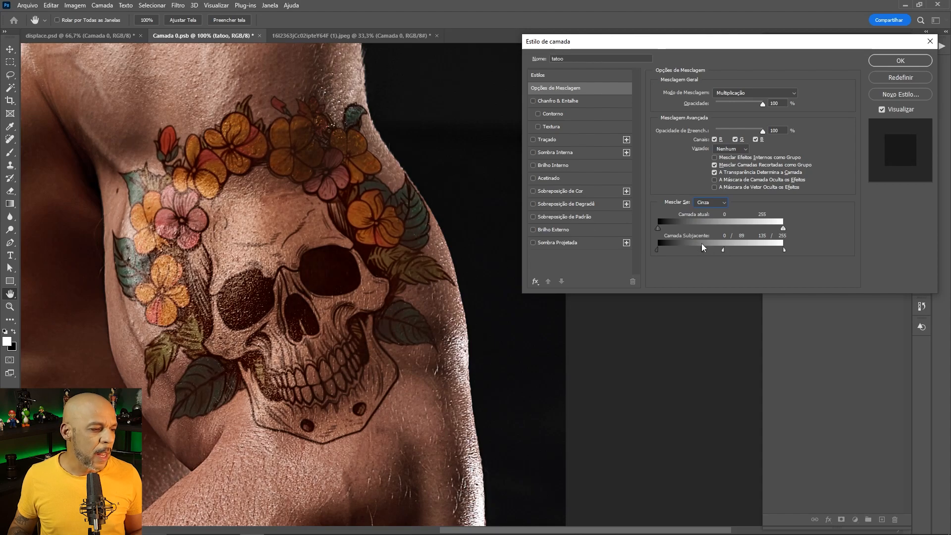
click(907, 60)
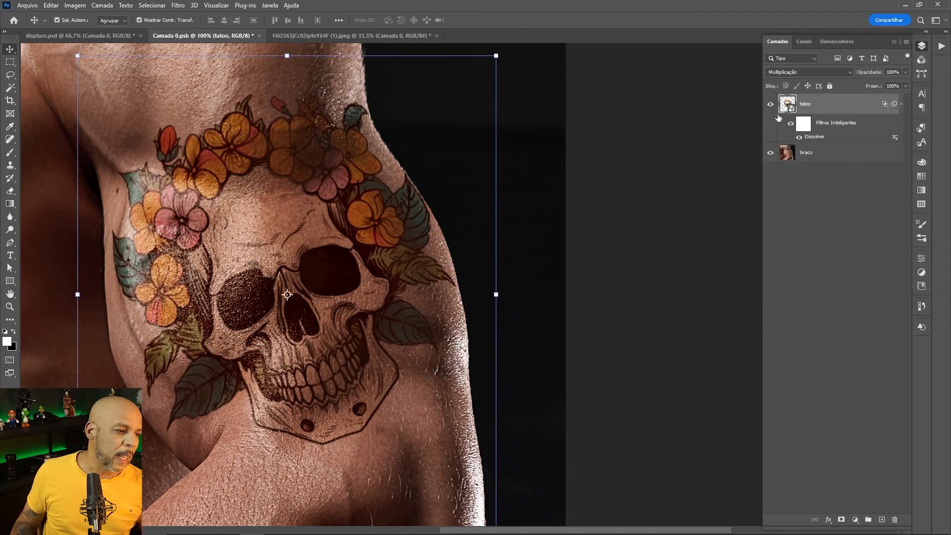
- Compare the tattoo before and after the blending options by switching between the last two history states
click(922, 306)
click(835, 495)
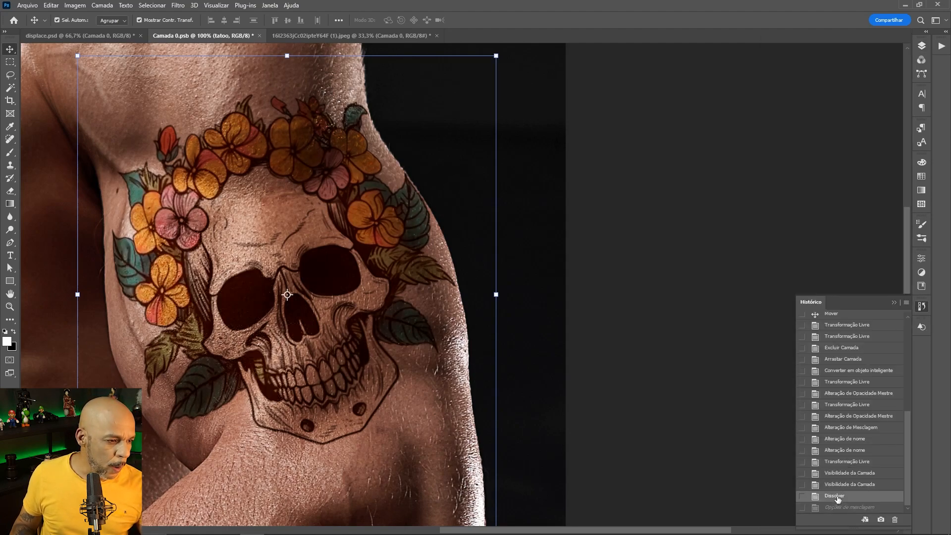
click(838, 507)
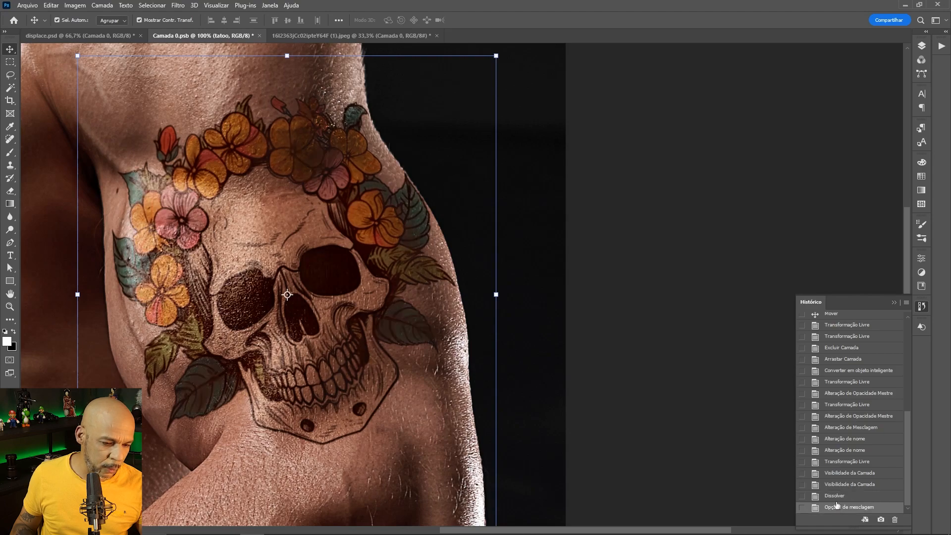
click(836, 497)
click(837, 508)
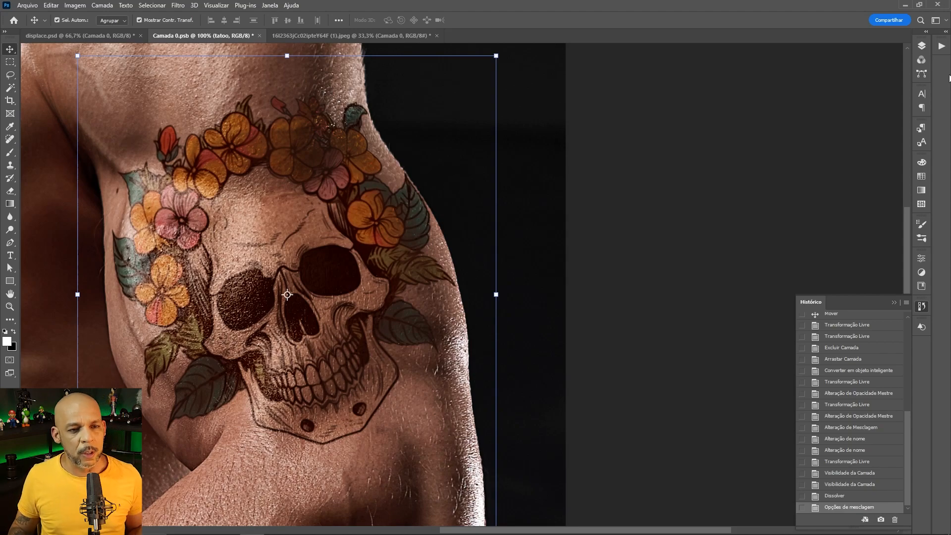
- Set the tatoo layer's opacity to 85%
click(921, 46)
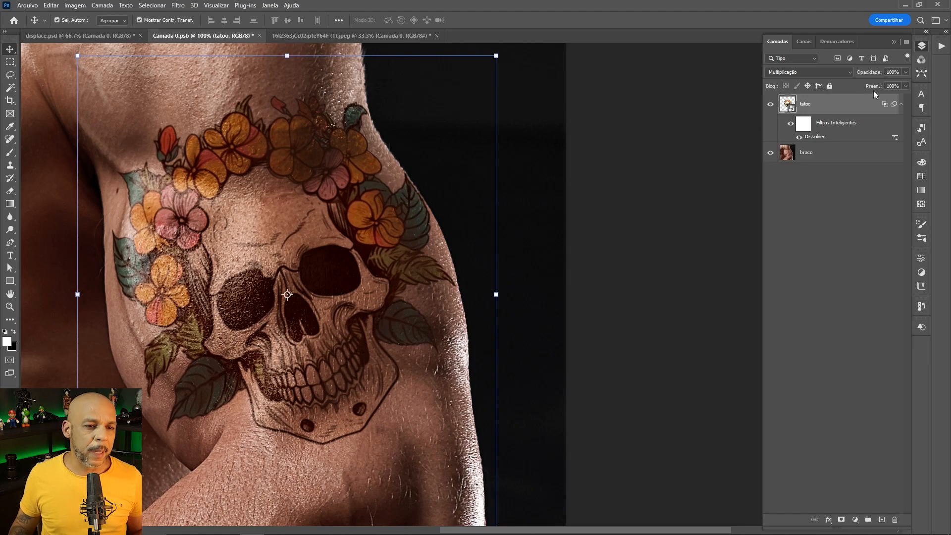
click(905, 73)
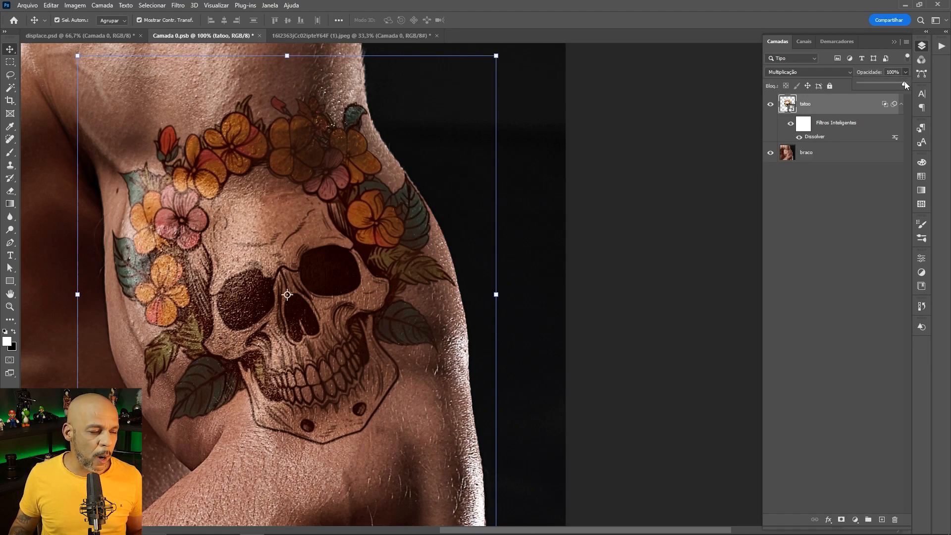
drag(876, 91, 875, 90)
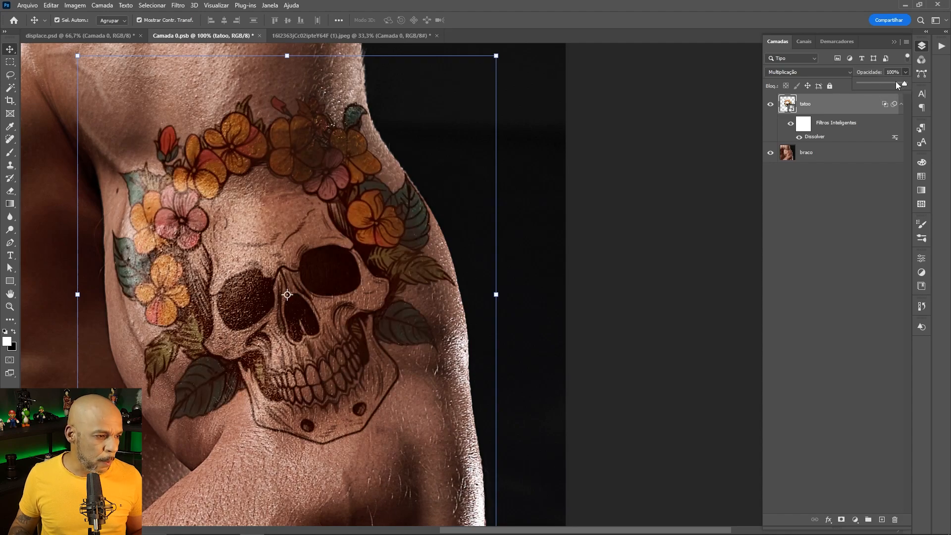
click(903, 83)
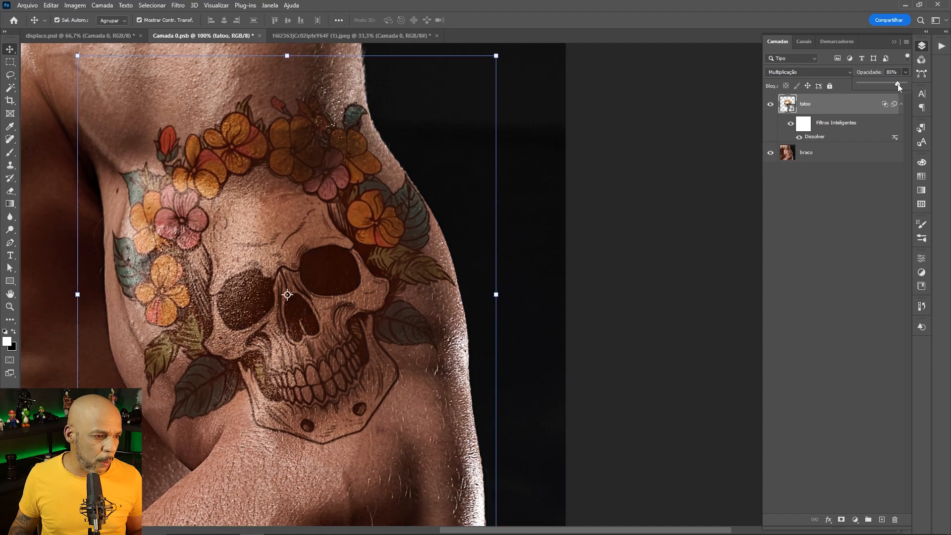
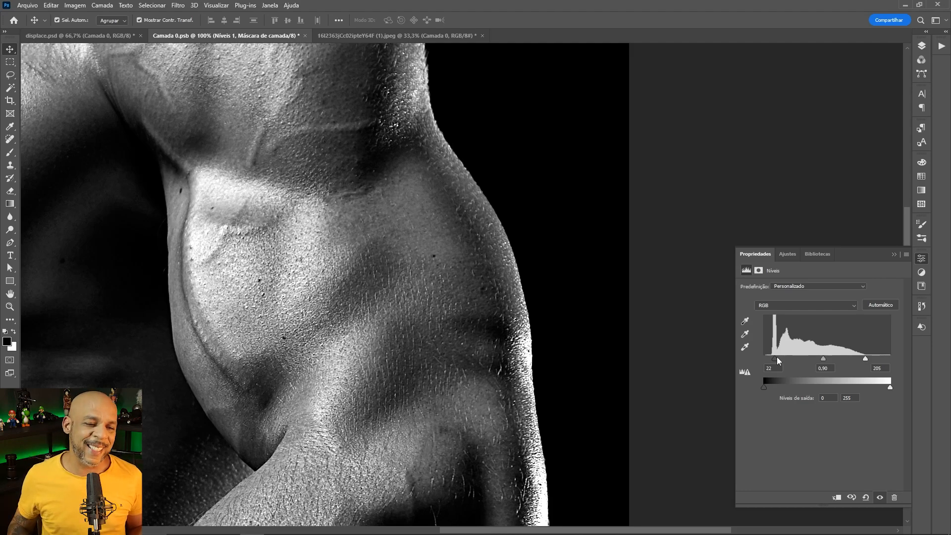
- Save a copy of the black-and-white arm image to the desktop as a Photoshop PSD file named DISPLACE
click(920, 46)
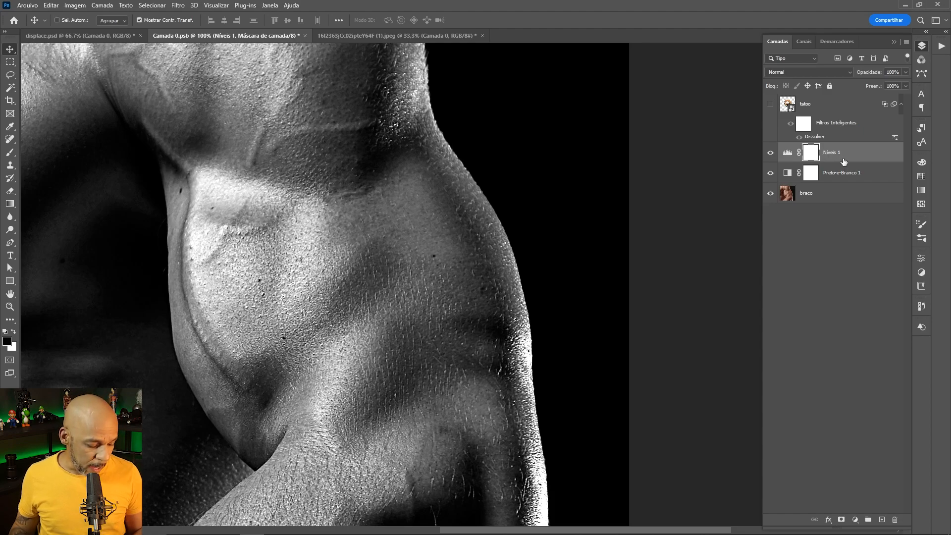
key(ctrl+alt+s)
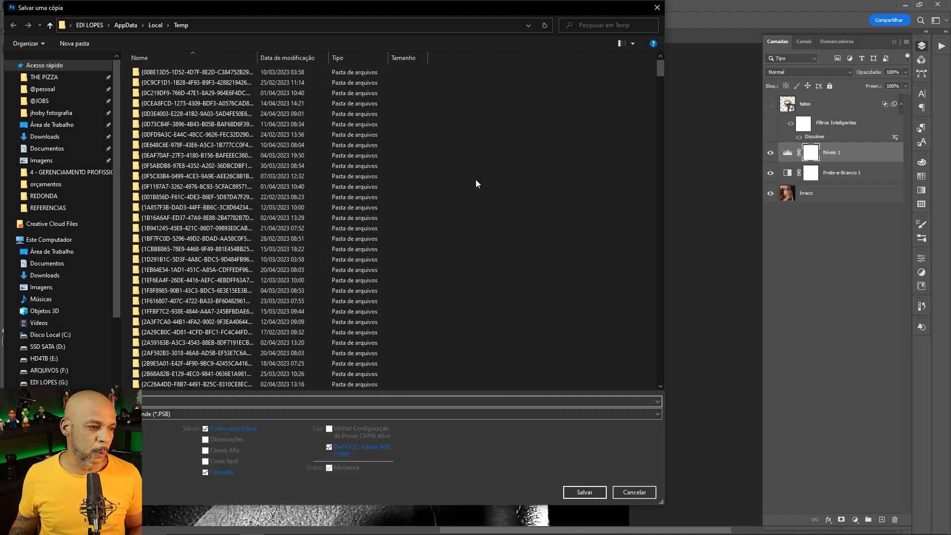
click(44, 125)
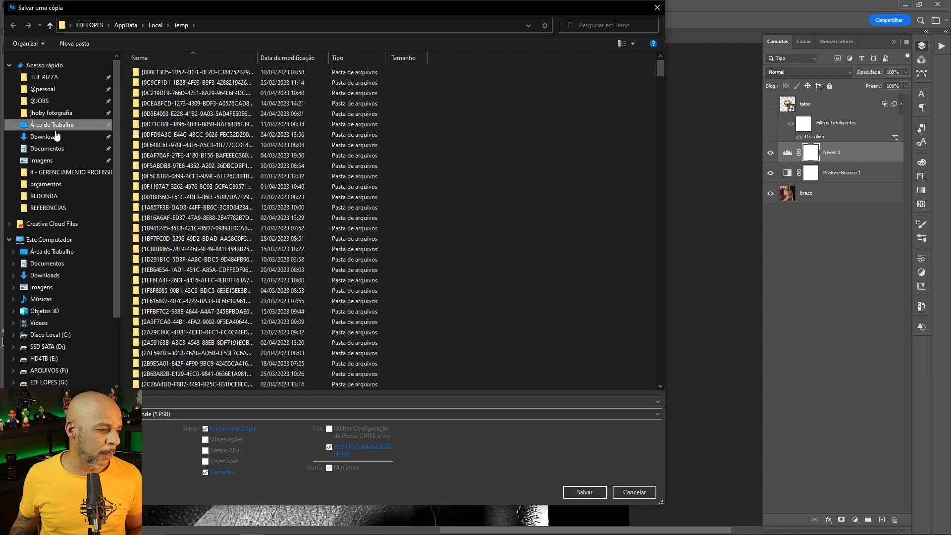
click(151, 415)
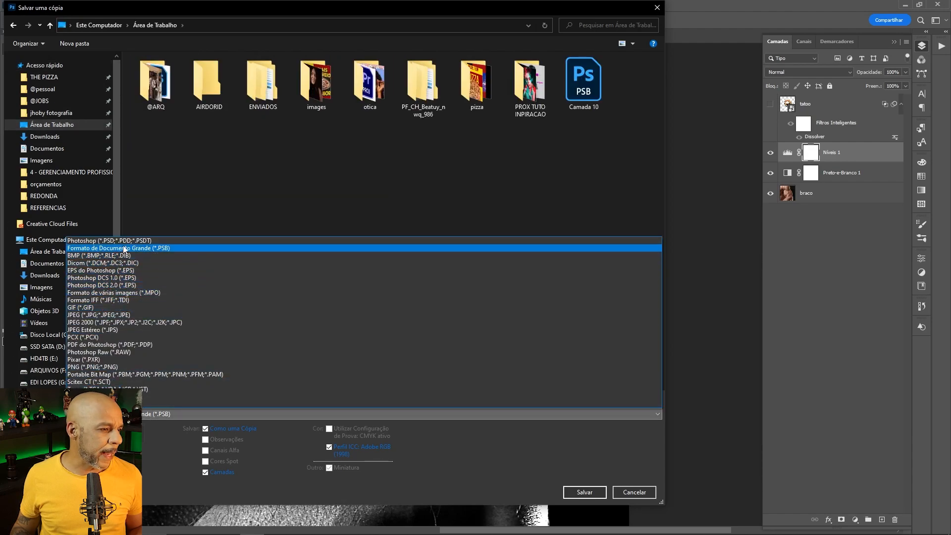
click(121, 240)
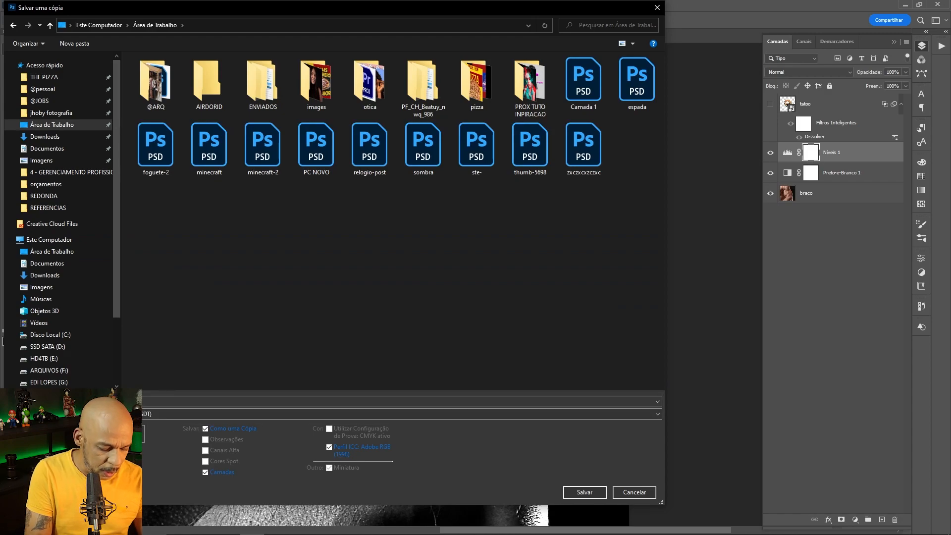
click(585, 492)
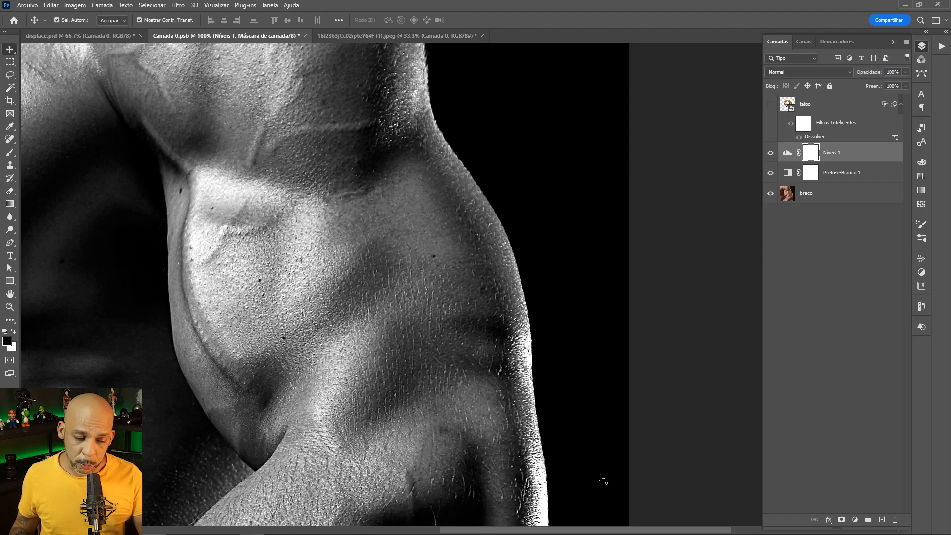
- Delete the Níveis 1 and Preto-e-Branco 1 adjustment layers and show the tatoo layer
shift+click(847, 178)
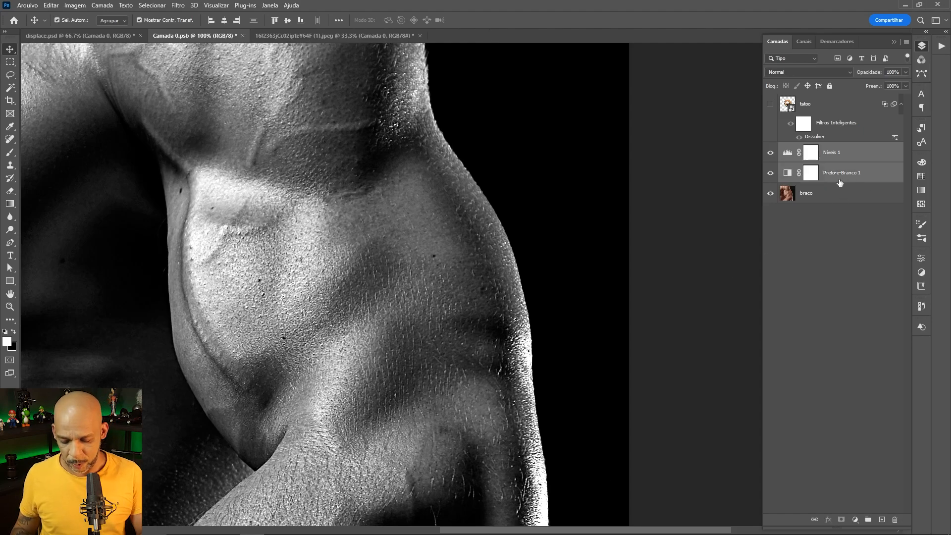
key(Delete)
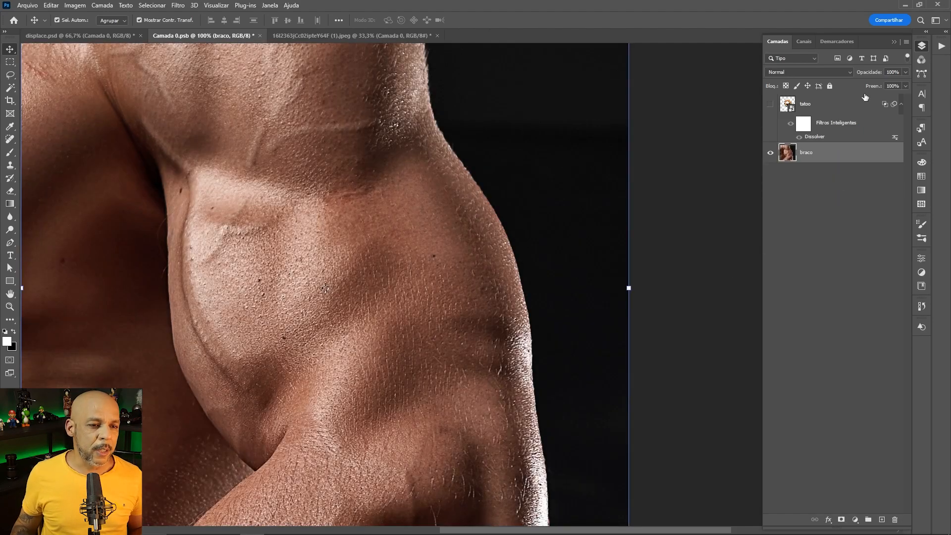
click(769, 103)
- Apply the Mesclagem distortion filter to the tatoo layer at scale 3 with the desktop's DISPLACE map, and compare the tattoo with and without it
click(819, 109)
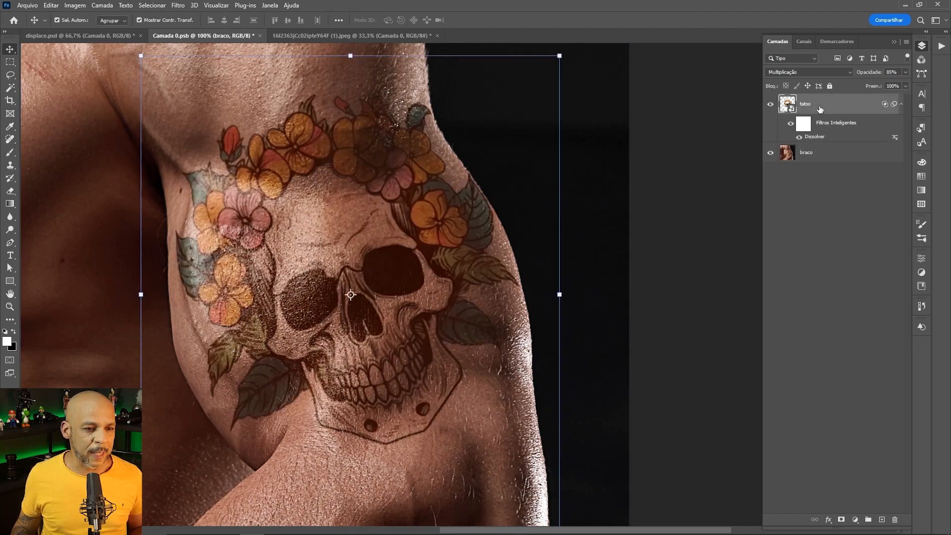
click(178, 6)
mouse_move(220, 143)
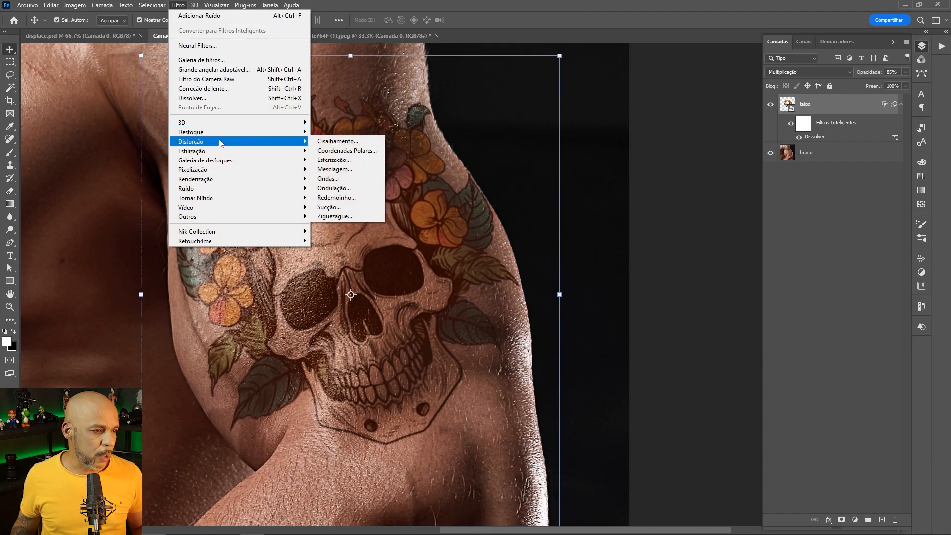
click(339, 170)
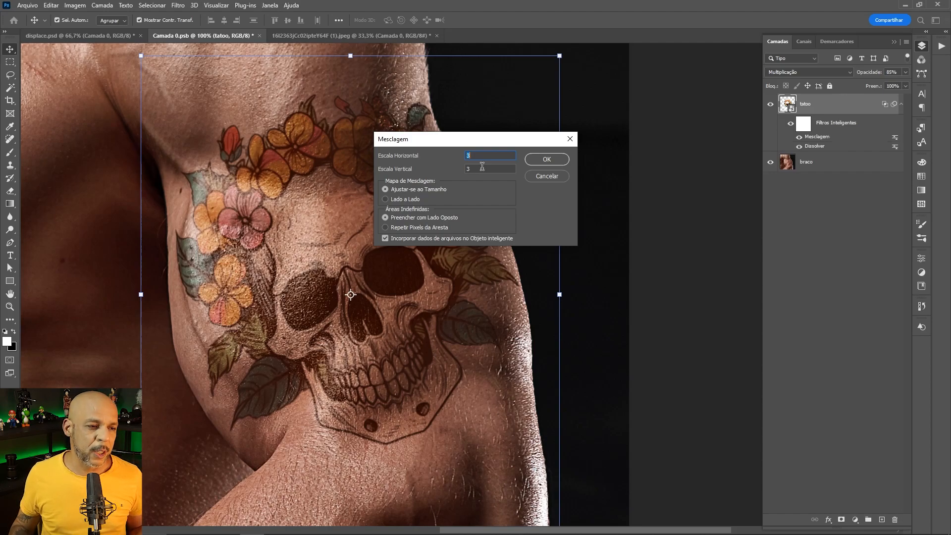
click(547, 159)
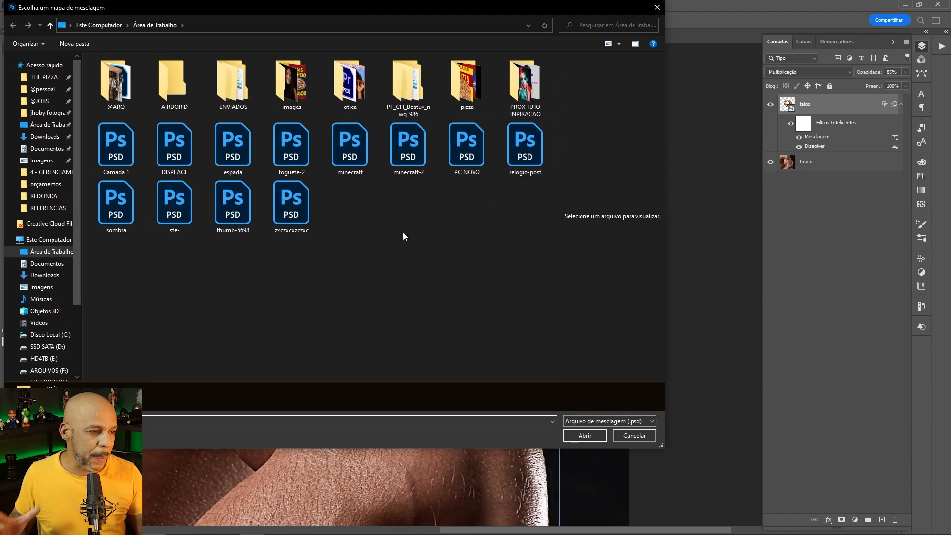
click(174, 157)
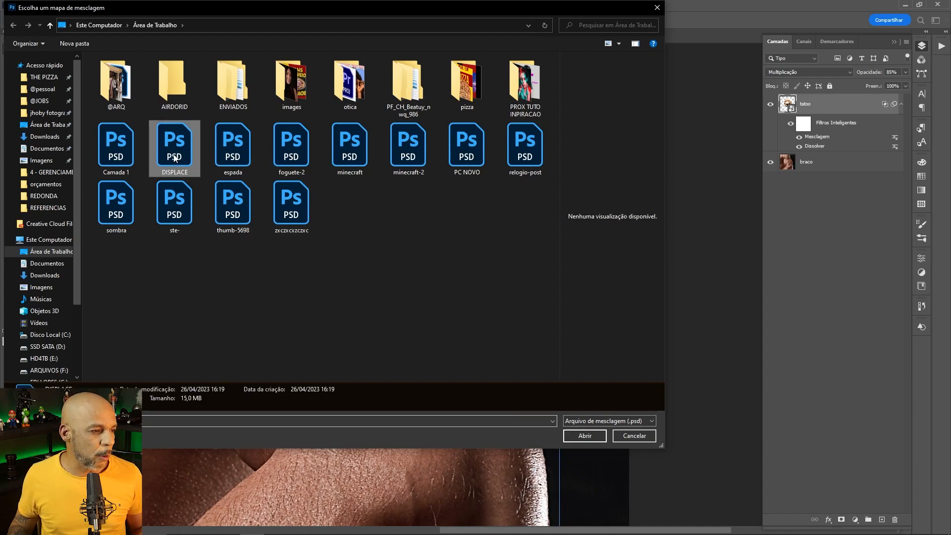
click(584, 436)
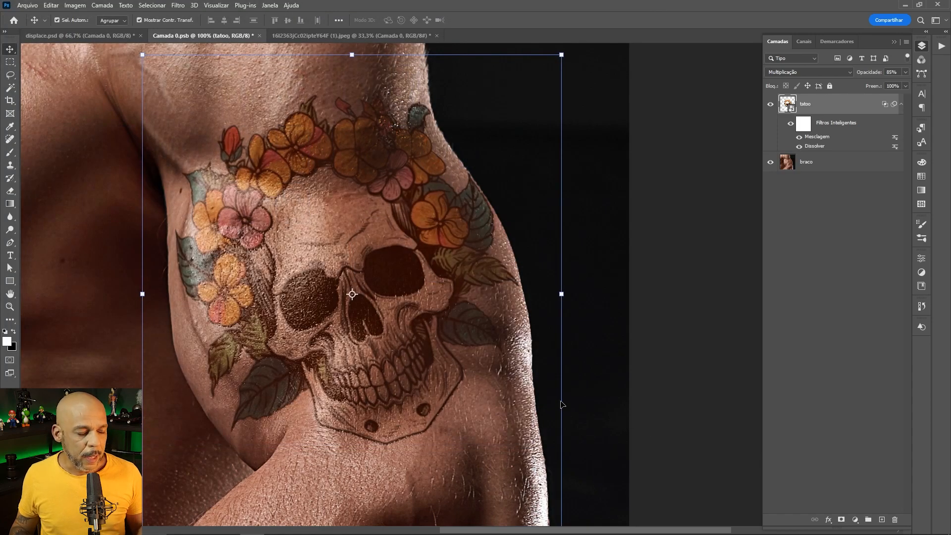
click(799, 137)
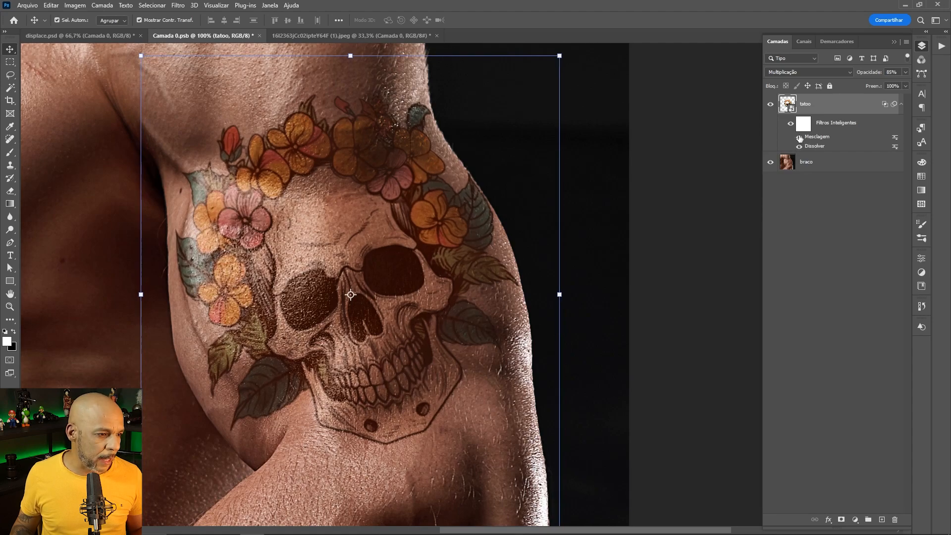
click(798, 136)
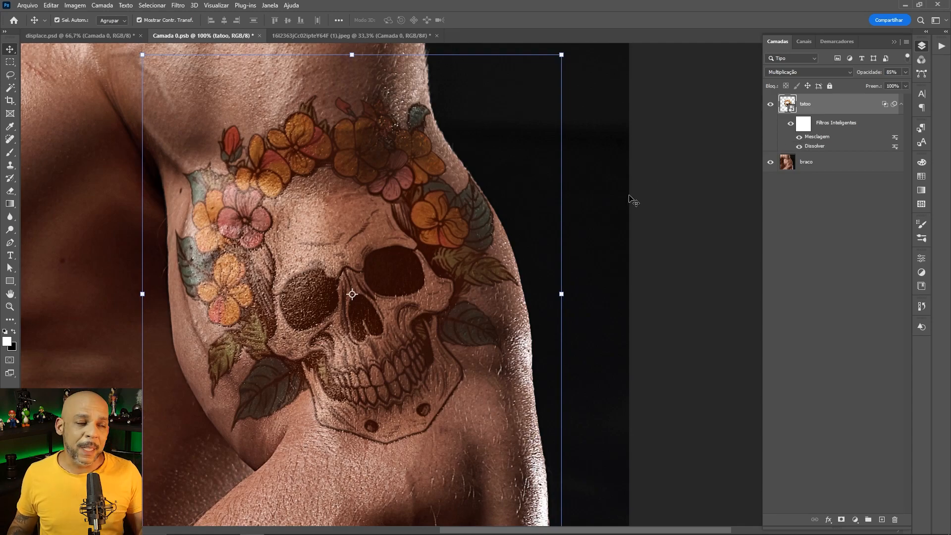
- Apply a Desfoque Gaussiano of 0,8 pixels to the tatoo layer and compare the tattoo with and without its smart filters
click(179, 7)
mouse_move(223, 133)
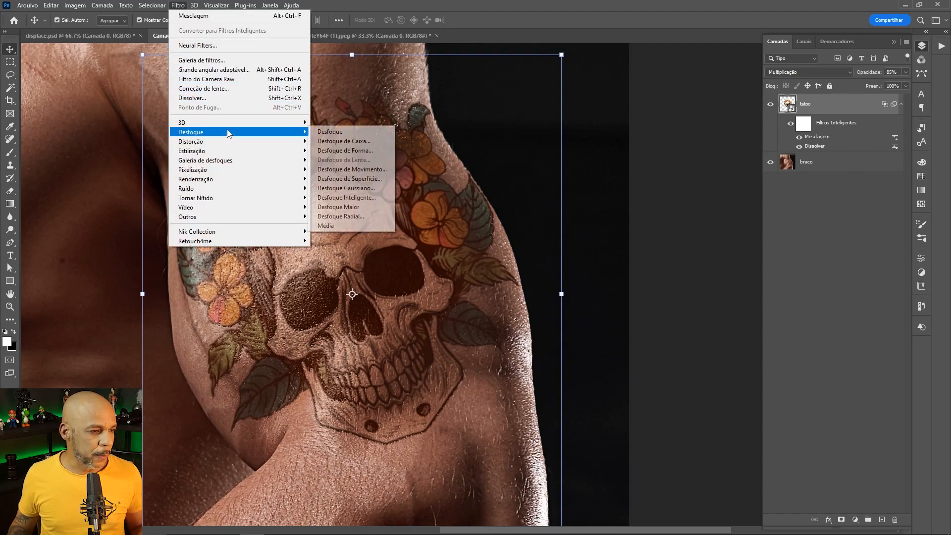
click(345, 188)
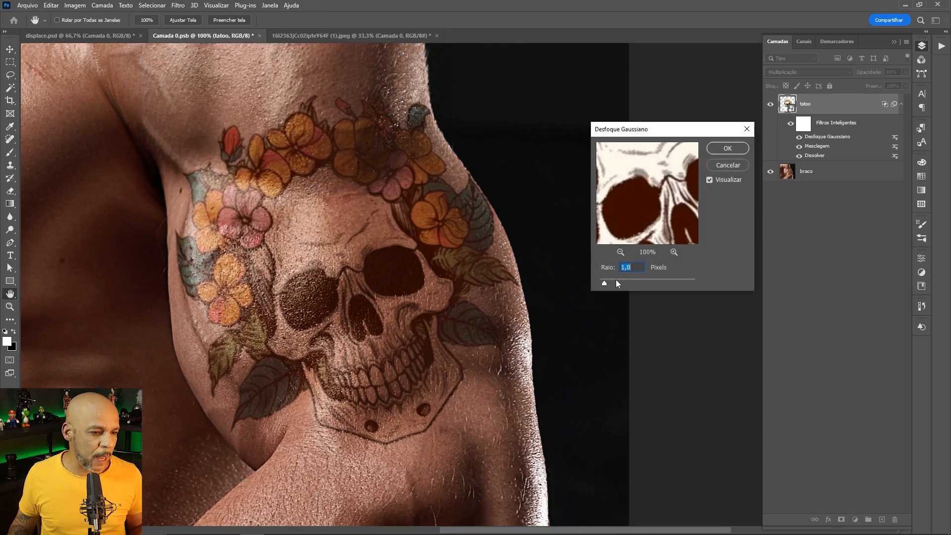
drag(607, 280, 605, 280)
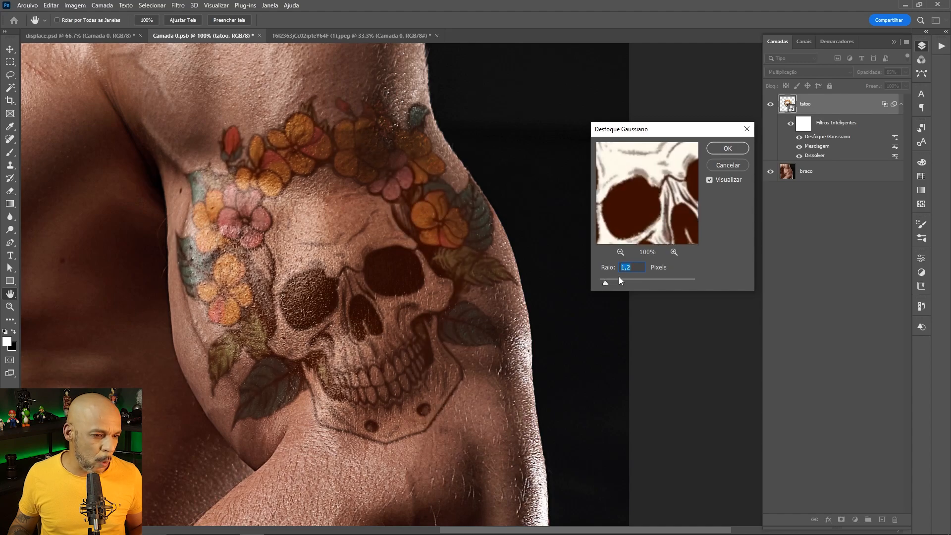
text(1)
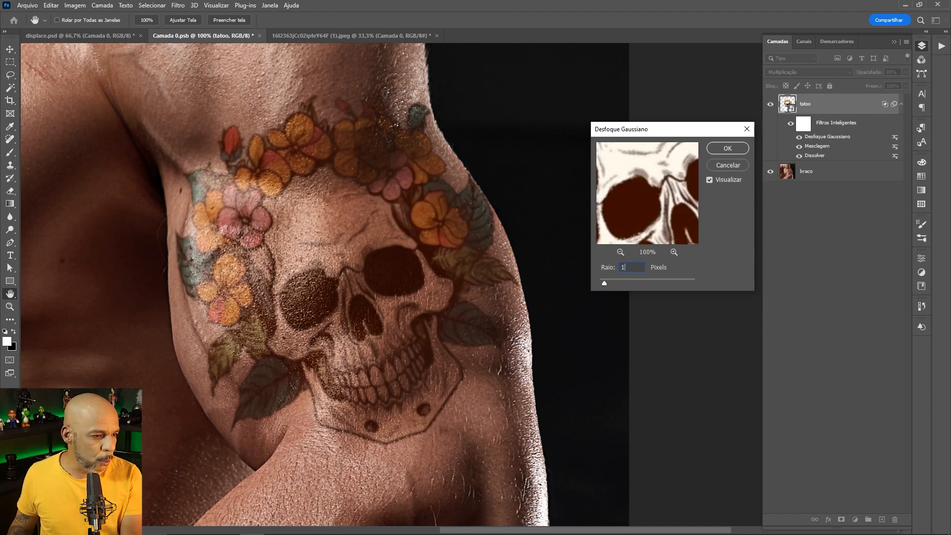
click(613, 268)
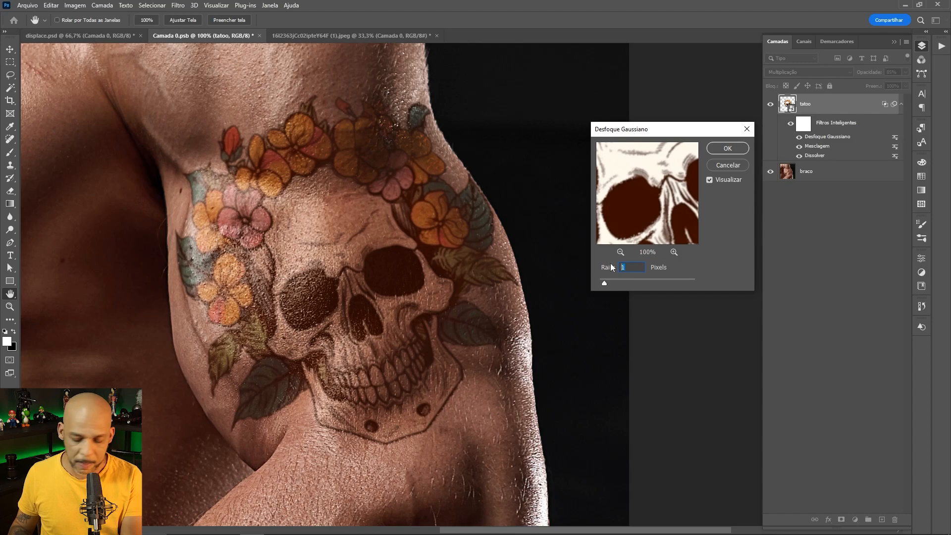
text(08)
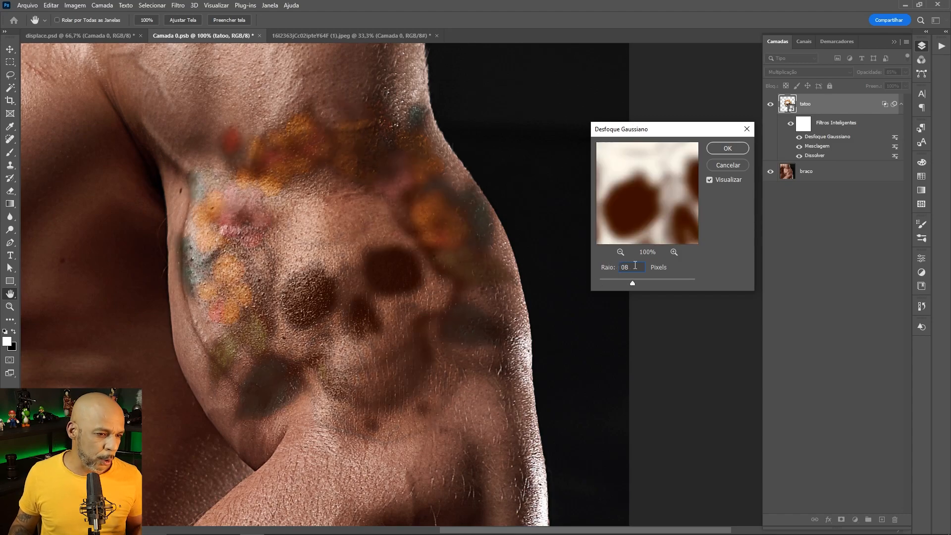
text(0)
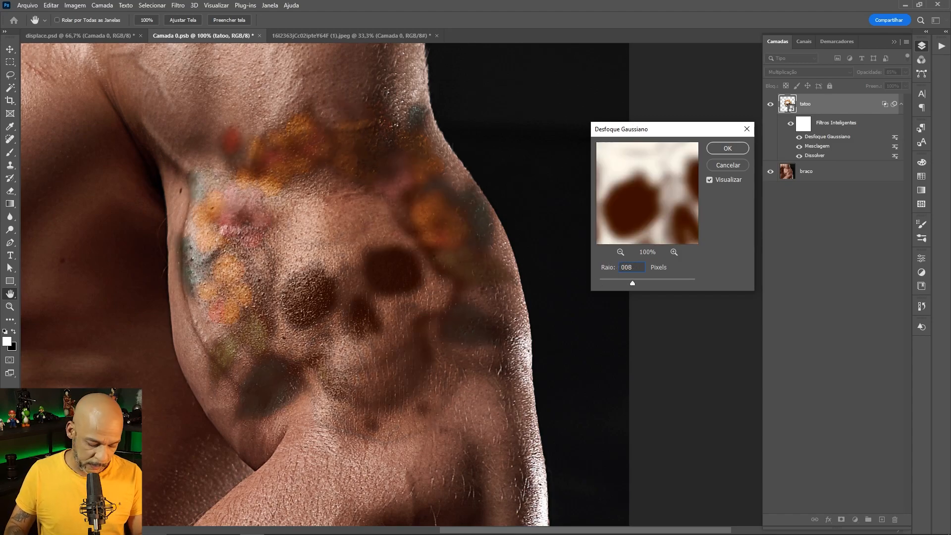
text(,8)
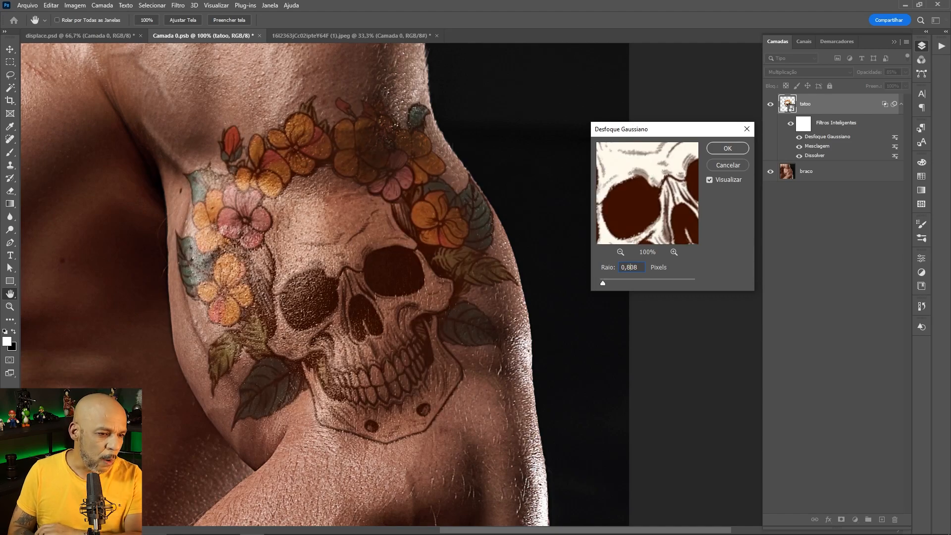
double_click(643, 267)
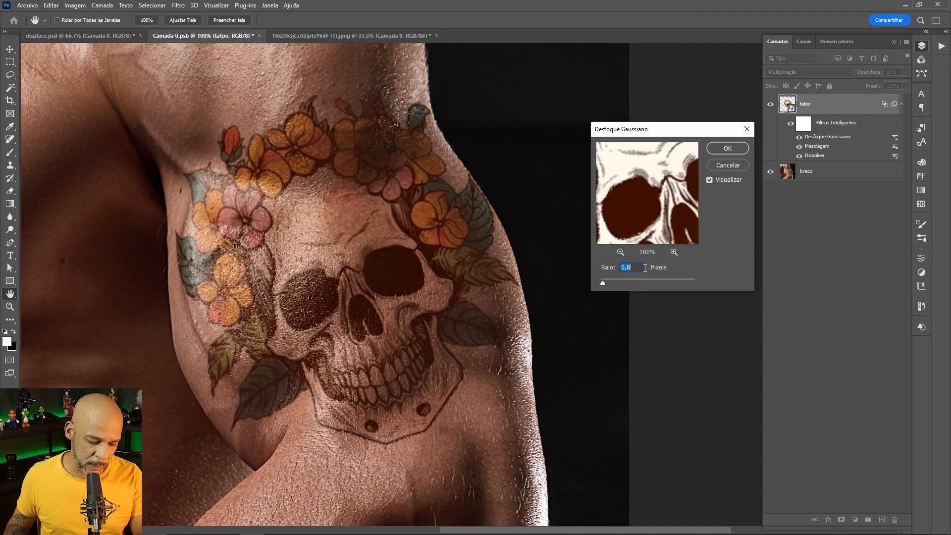
click(736, 151)
key(v)
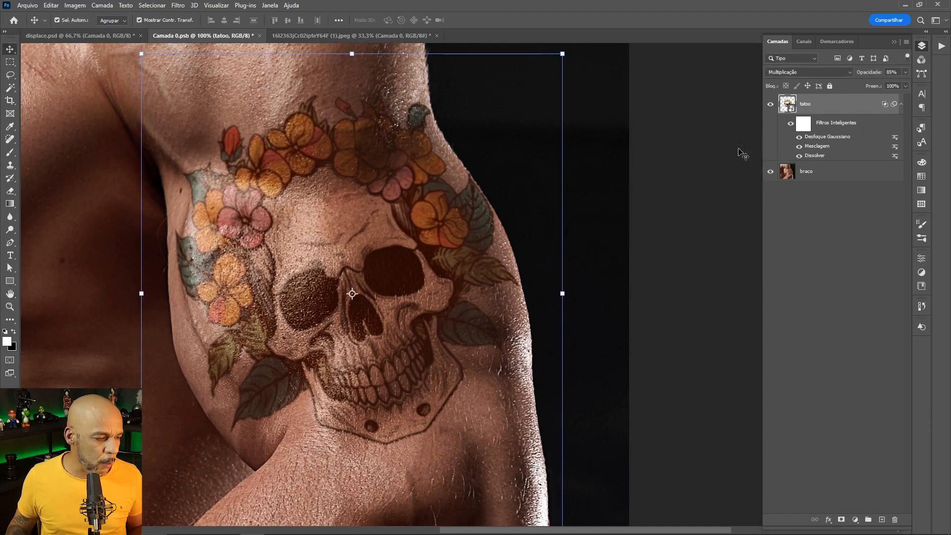
click(790, 126)
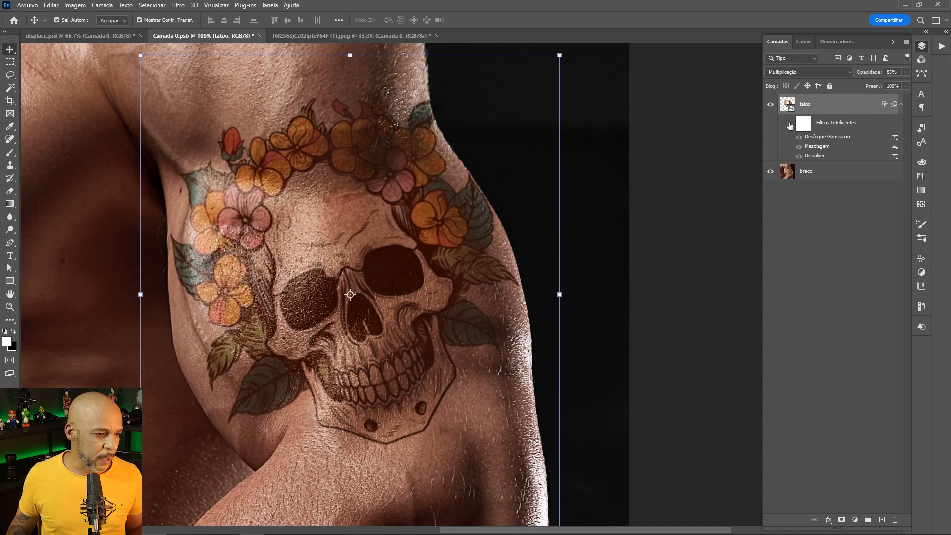
click(790, 126)
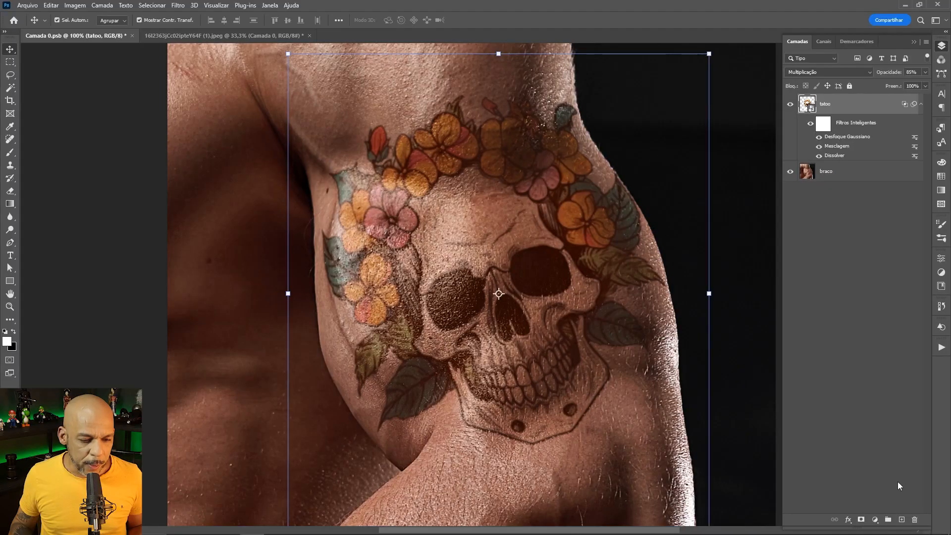
- Add a Níveis adjustment layer above the tatoo layer and raise its black output level to 18
click(875, 519)
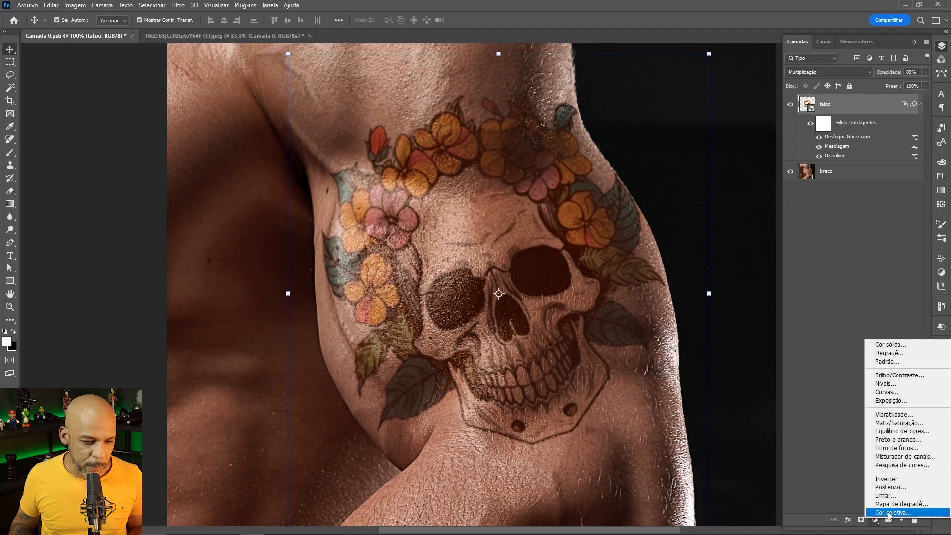
click(886, 383)
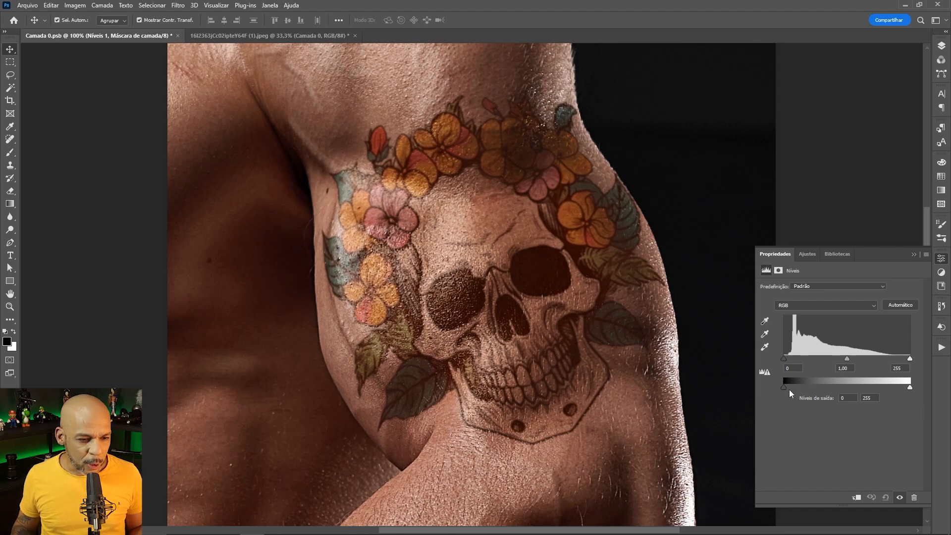
drag(783, 386, 792, 386)
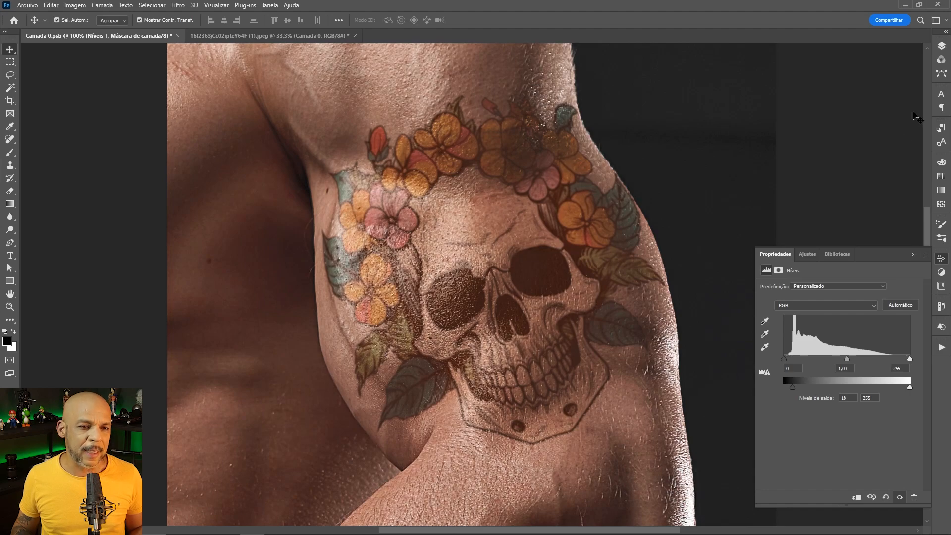
- Clip the Níveis adjustment to the tatoo layer and set its black output level to 33
click(941, 46)
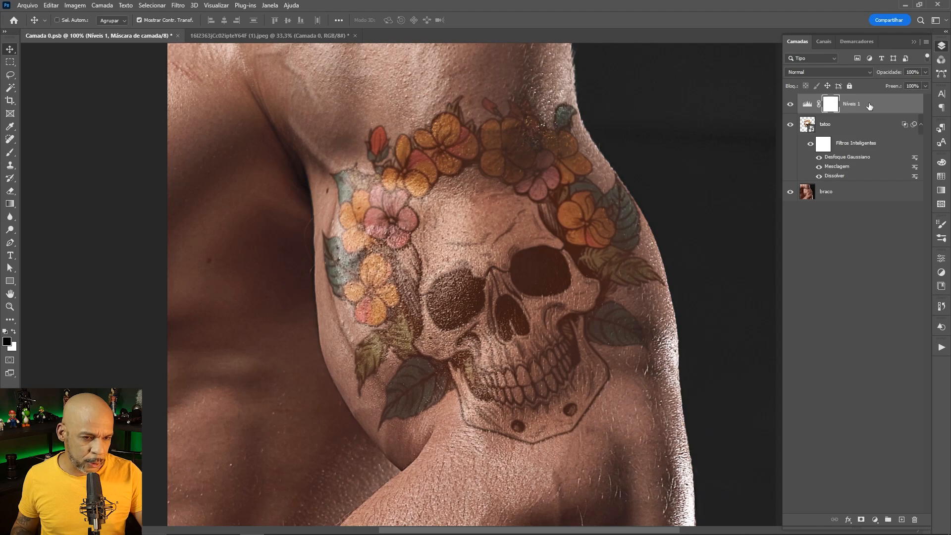
key(ctrl+alt+g)
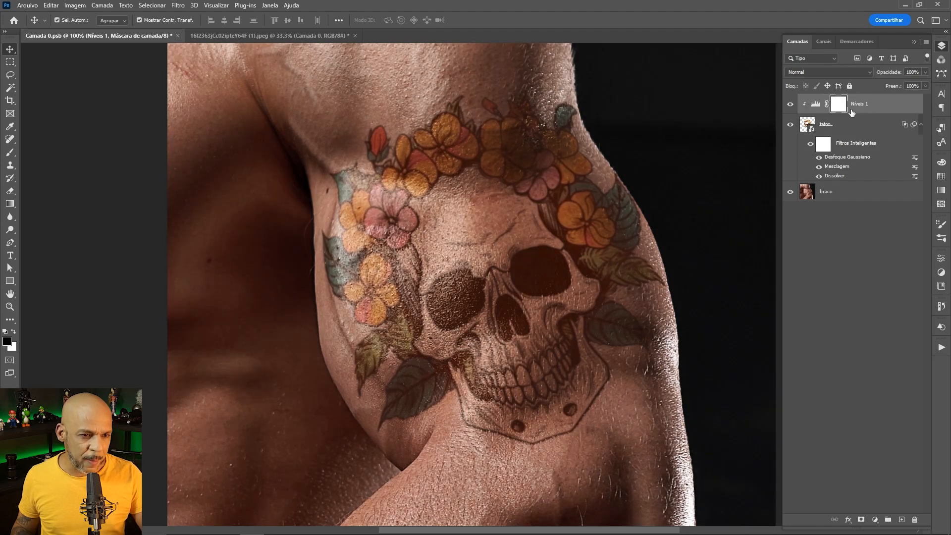
double_click(813, 105)
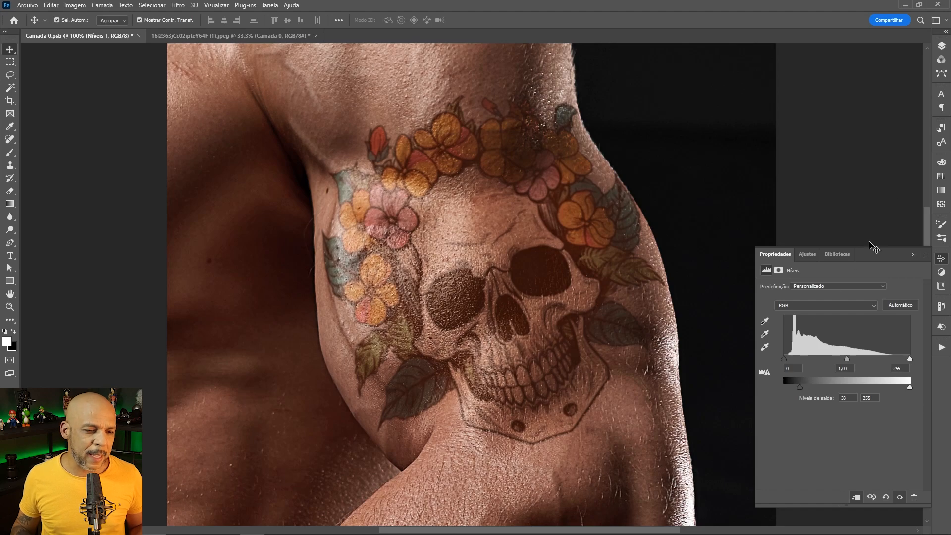
click(940, 50)
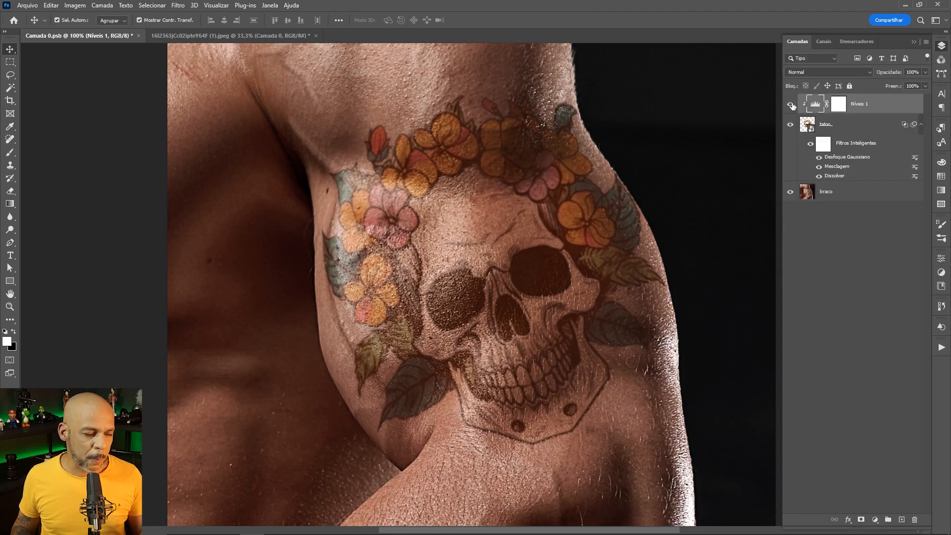
- Compare the tattoo with and without the Níveis adjustment
click(791, 104)
click(791, 105)
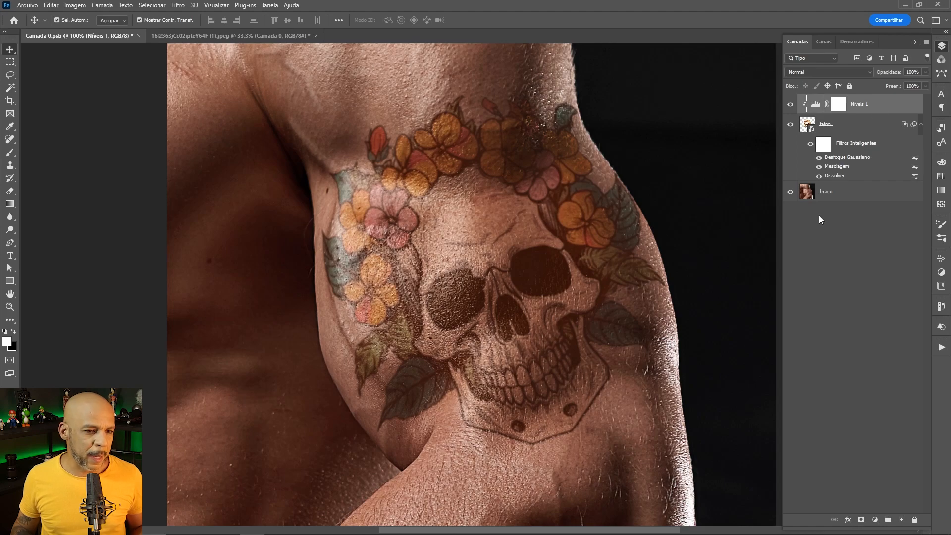
- Apply Adicionar Ruído to the tatoo layer at 10,12% intensity, Gaussiana and Monocromático, checking a close-up with and without the preview
click(826, 129)
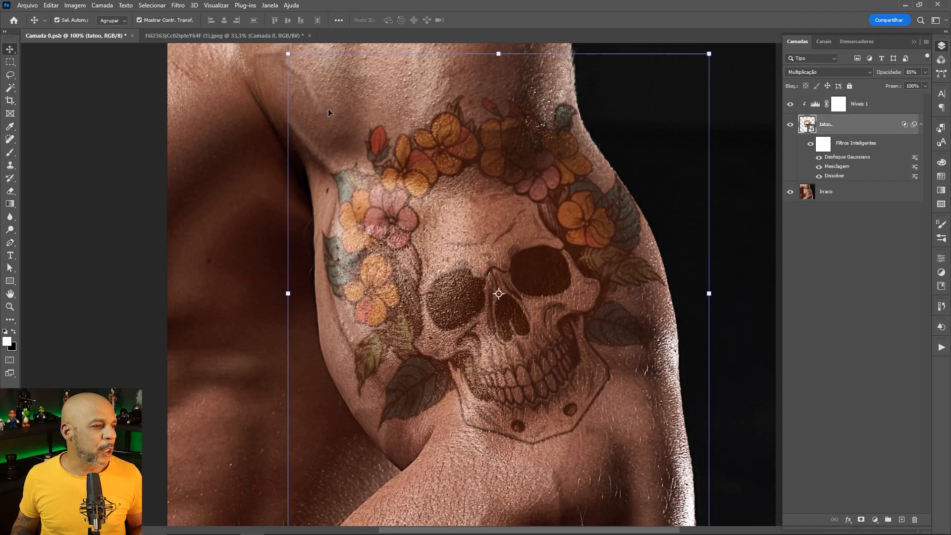
click(177, 6)
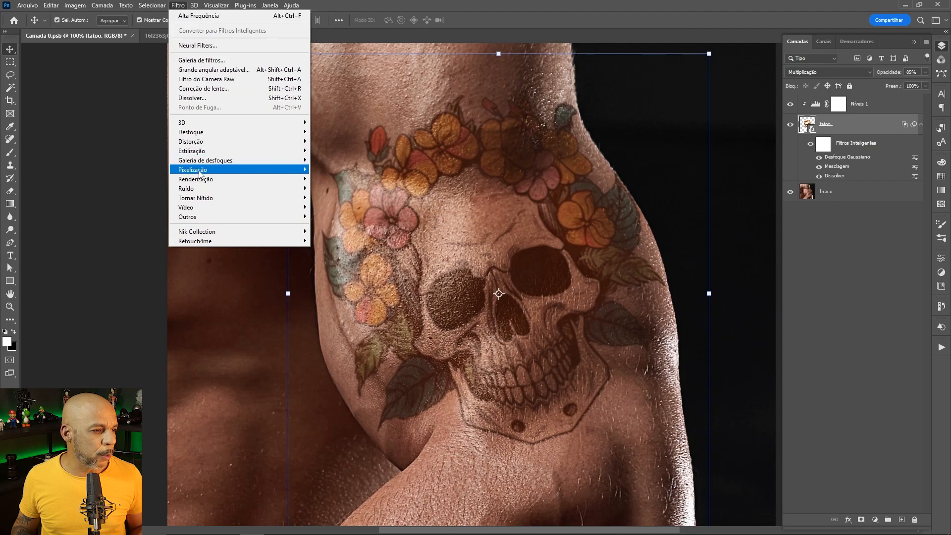
mouse_move(212, 182)
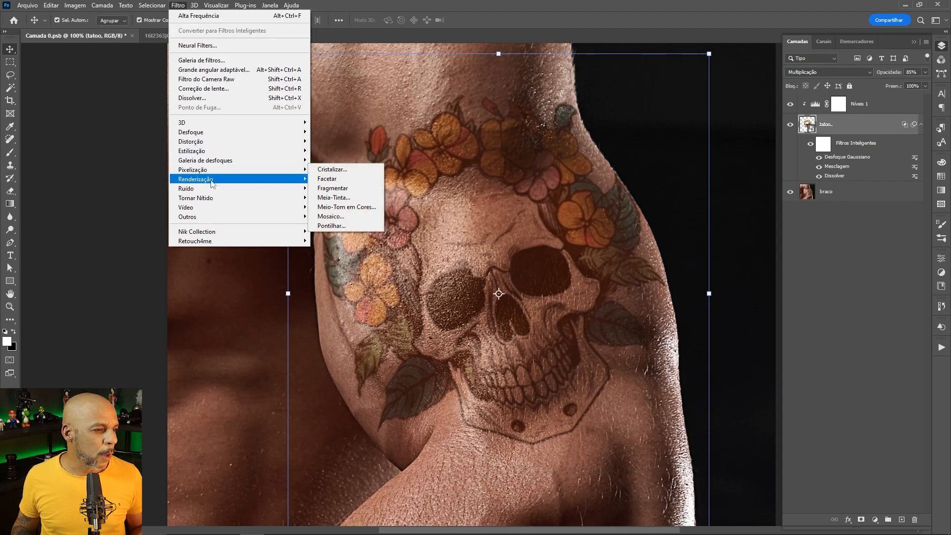
mouse_move(256, 192)
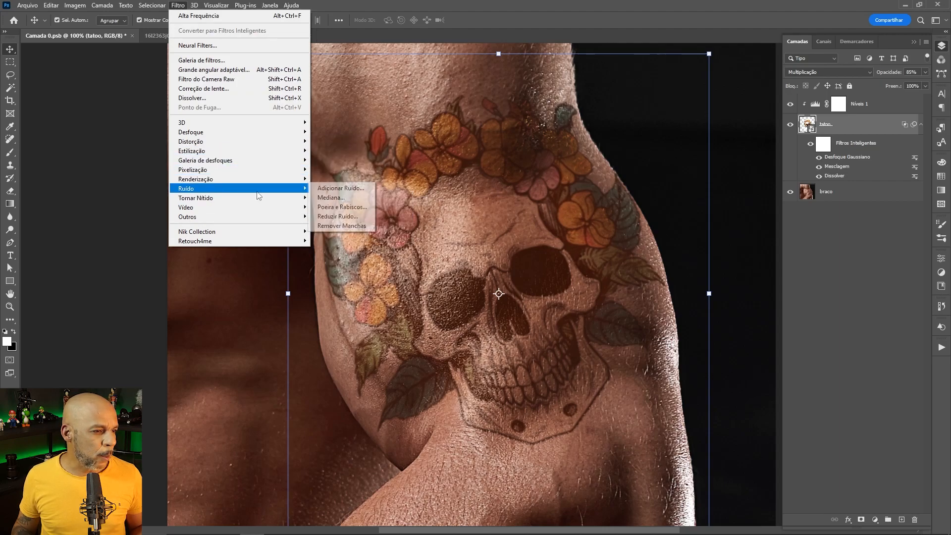
click(327, 188)
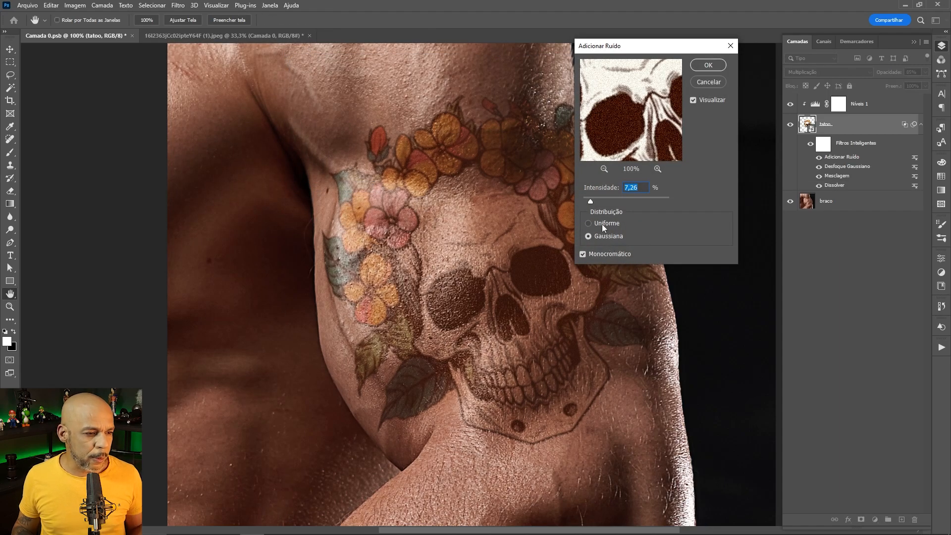
mouse_move(590, 201)
mouse_down()
mouse_move(637, 205)
mouse_move(592, 204)
mouse_up()
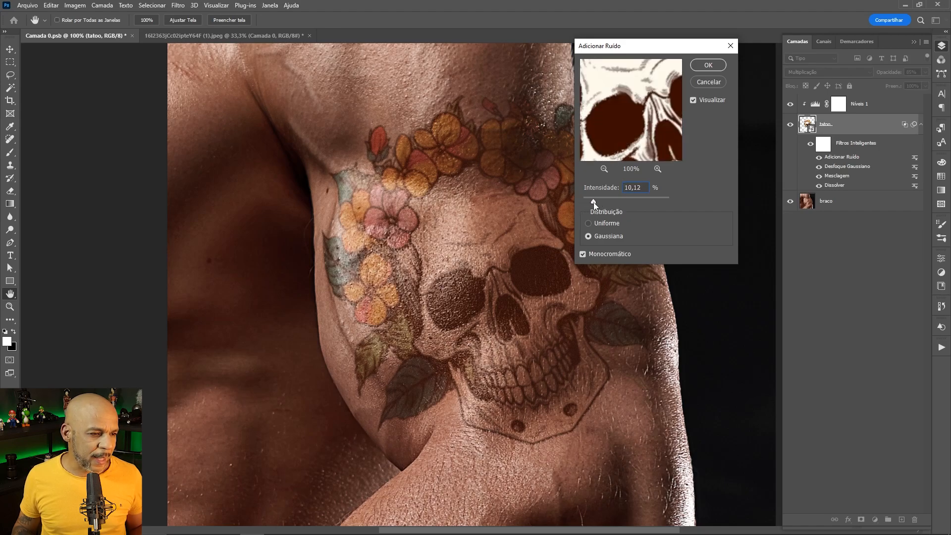
ctrl+click(533, 195)
ctrl+click(533, 195)
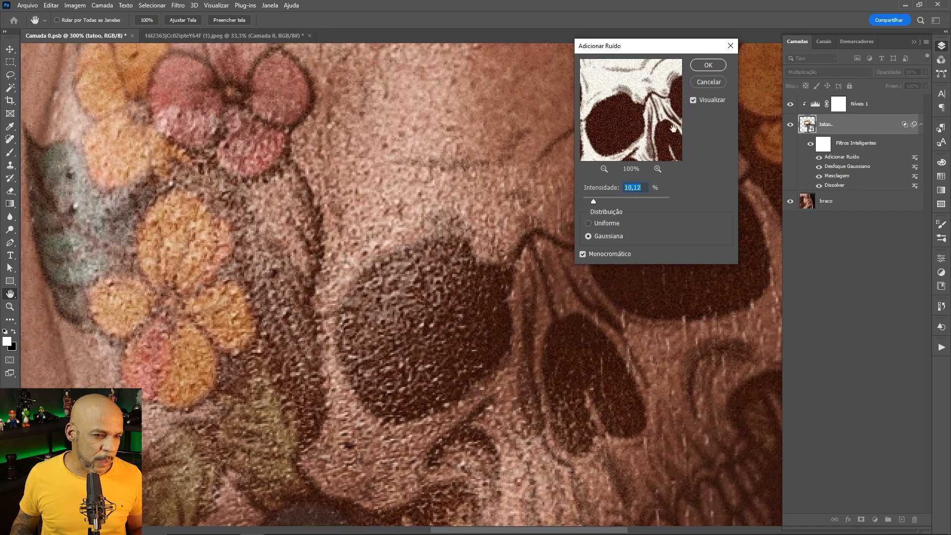
click(693, 100)
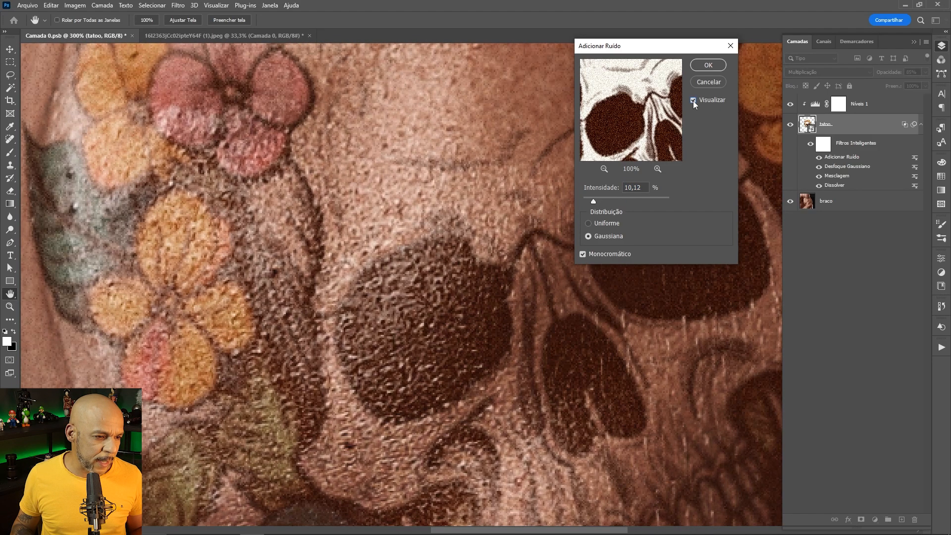
click(694, 100)
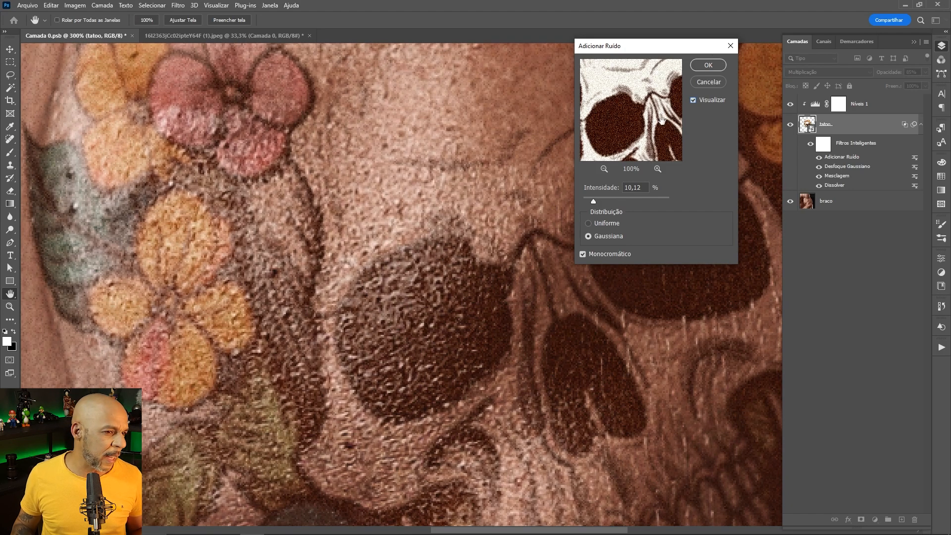
click(709, 66)
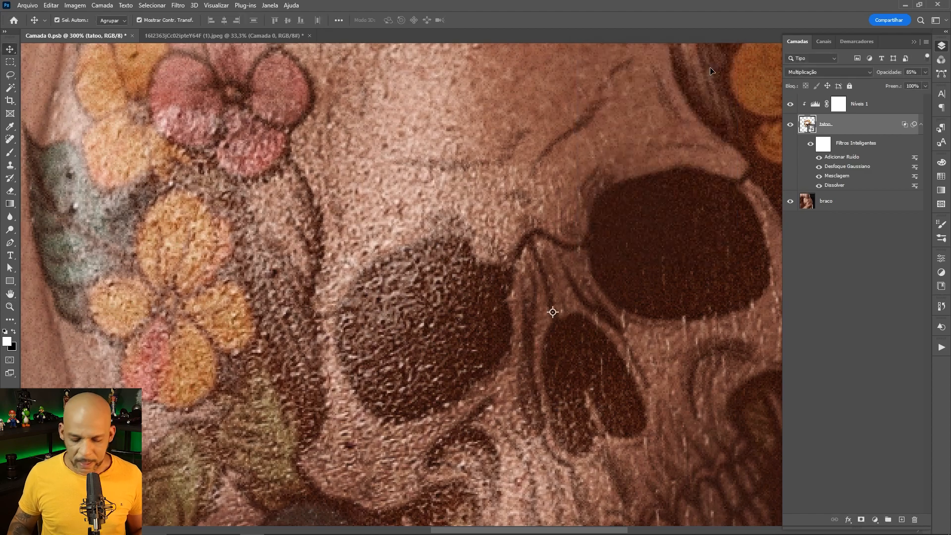
- Copy the part of the braco layer within the tatoo layer's outline to a new layer at the top of the layer stack
key(ctrl+minus)
key(ctrl+minus)
key(ctrl+minus)
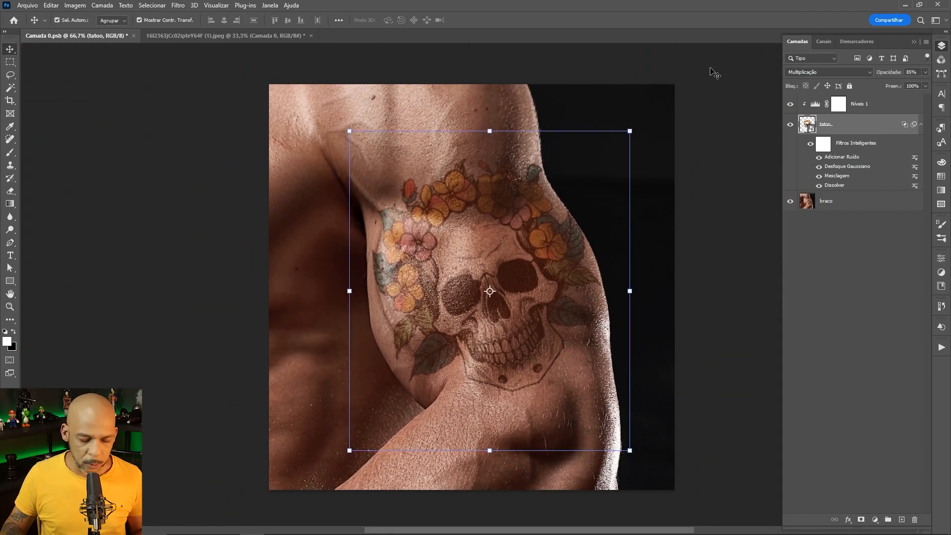
key(ctrl+plus)
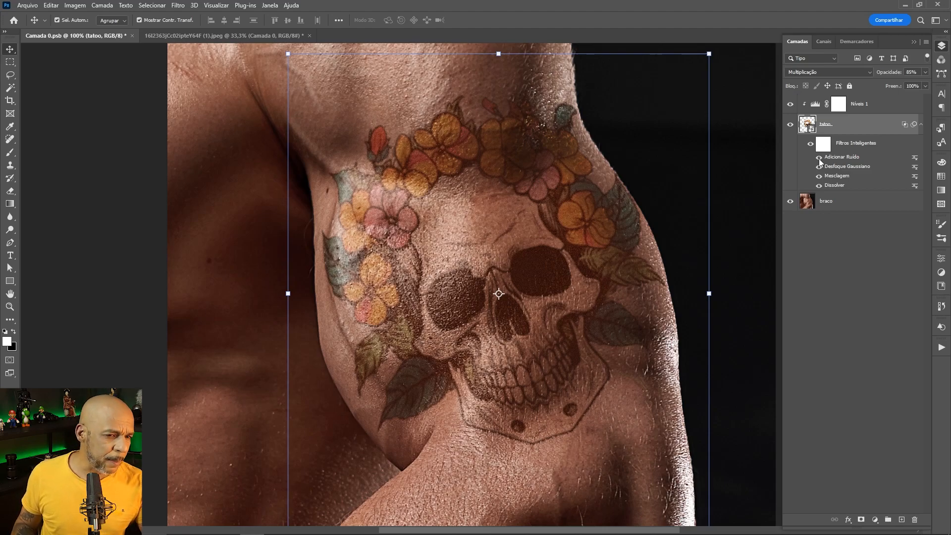
click(874, 105)
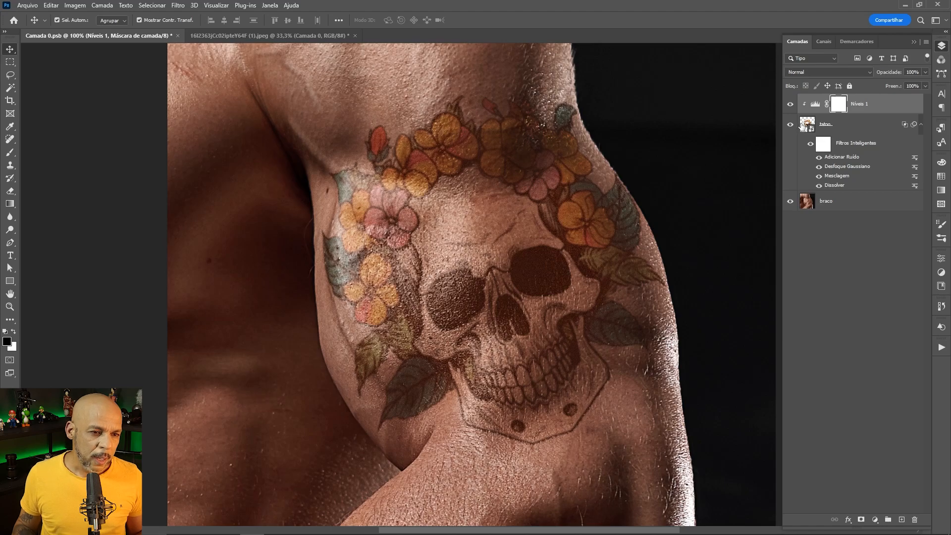
ctrl+click(806, 127)
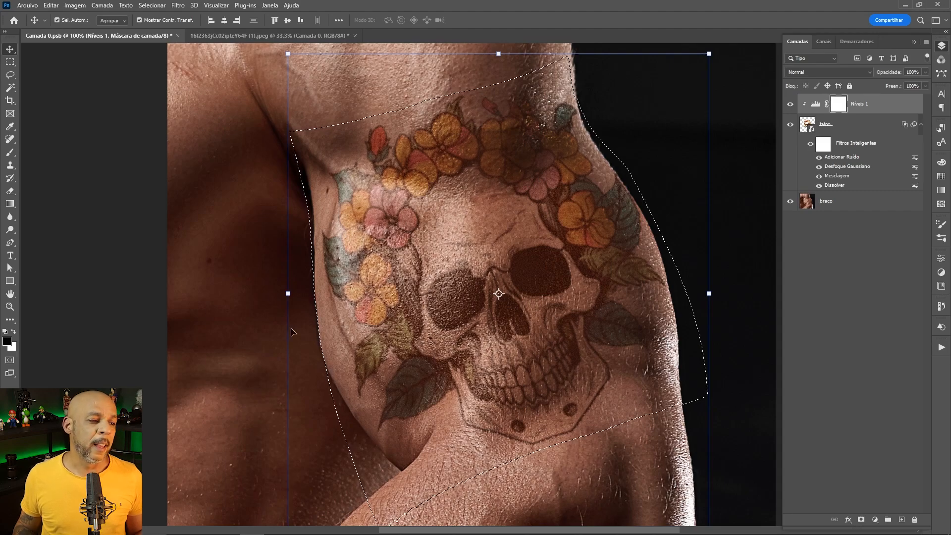
click(875, 199)
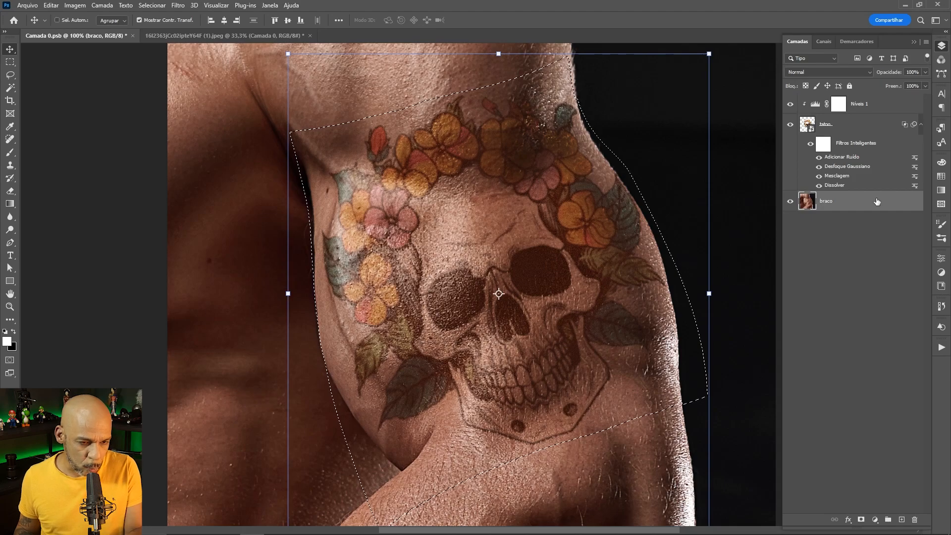
key(ctrl+j)
drag(876, 199, 870, 99)
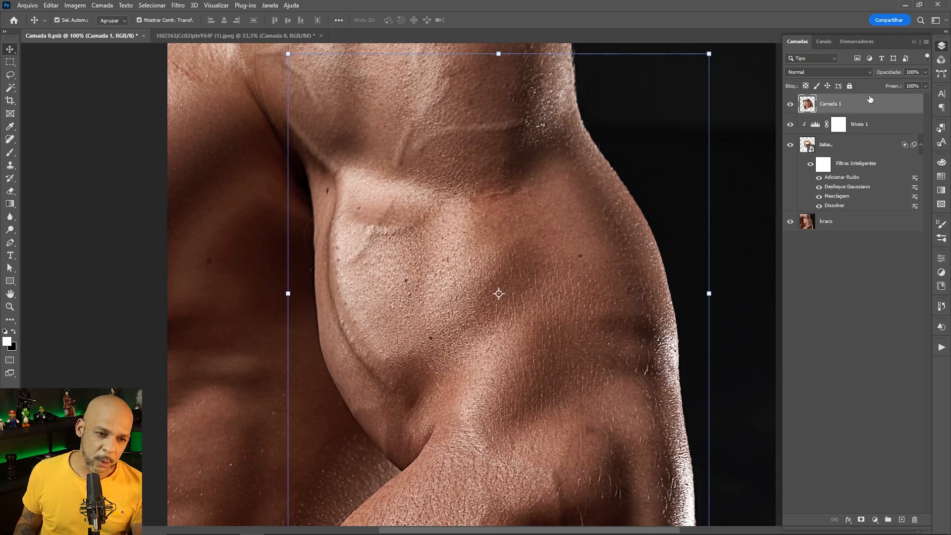
- Convert the copied skin layer to a smart object and apply the Alta Frequência filter with a radius of 3,0 pixels
right_click(853, 109)
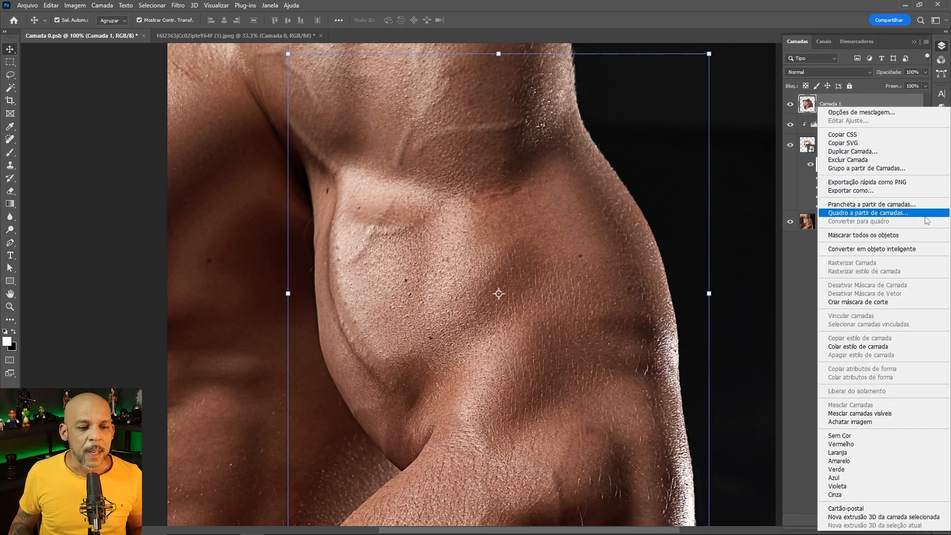
click(916, 249)
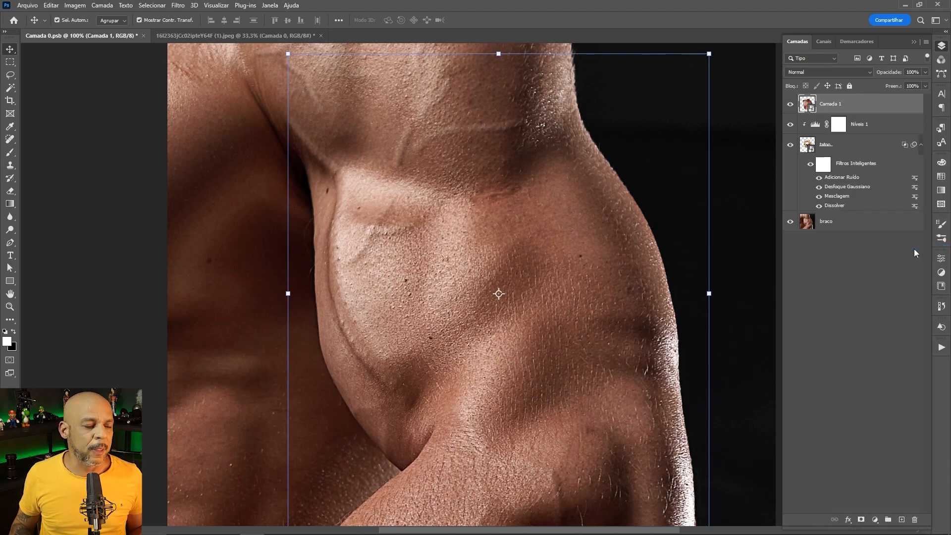
click(178, 5)
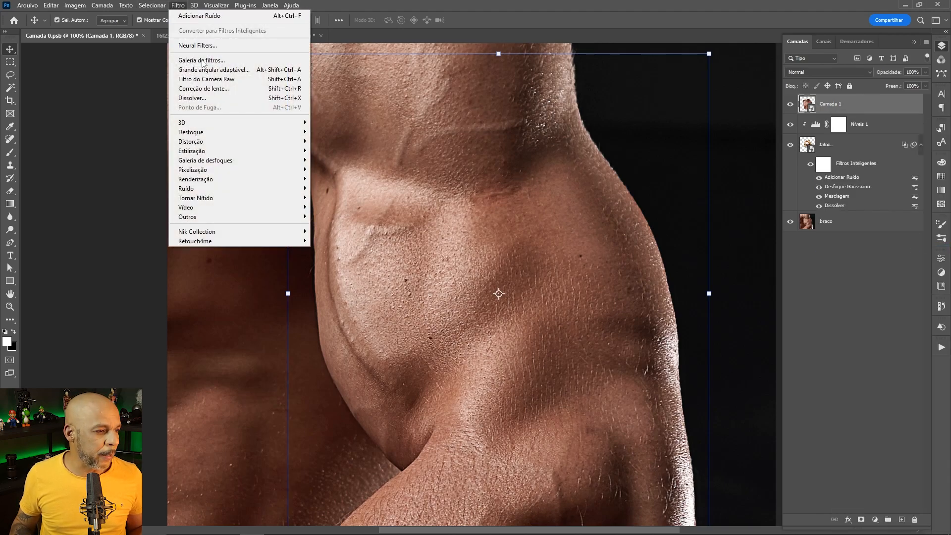
mouse_move(269, 217)
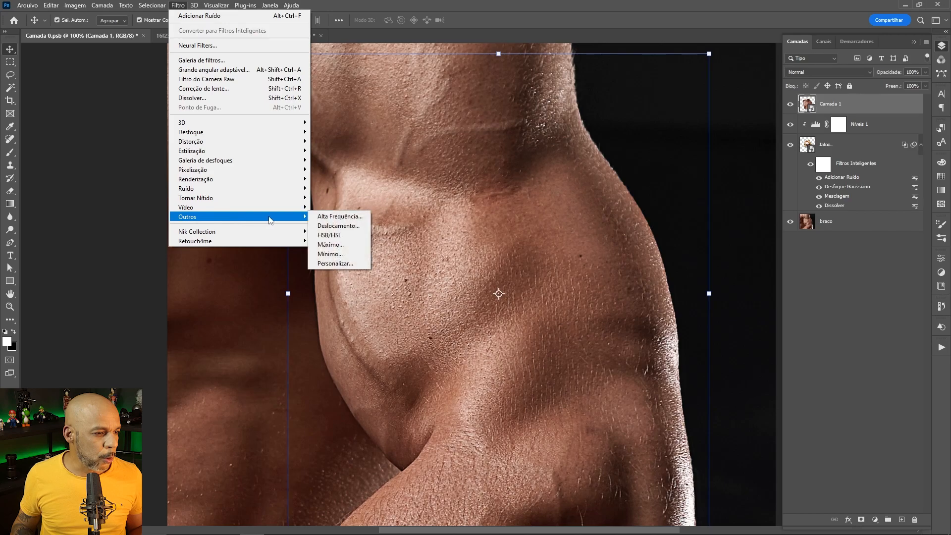
click(337, 216)
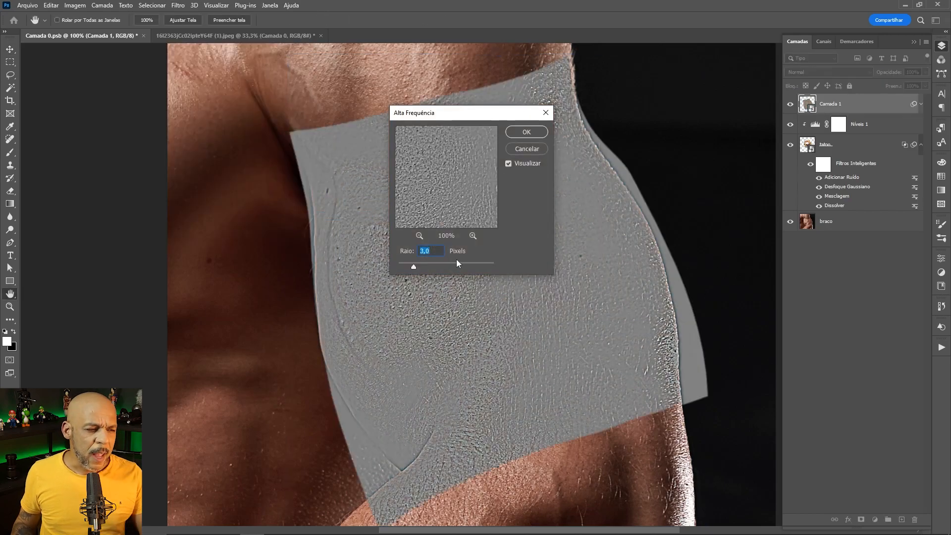
click(534, 133)
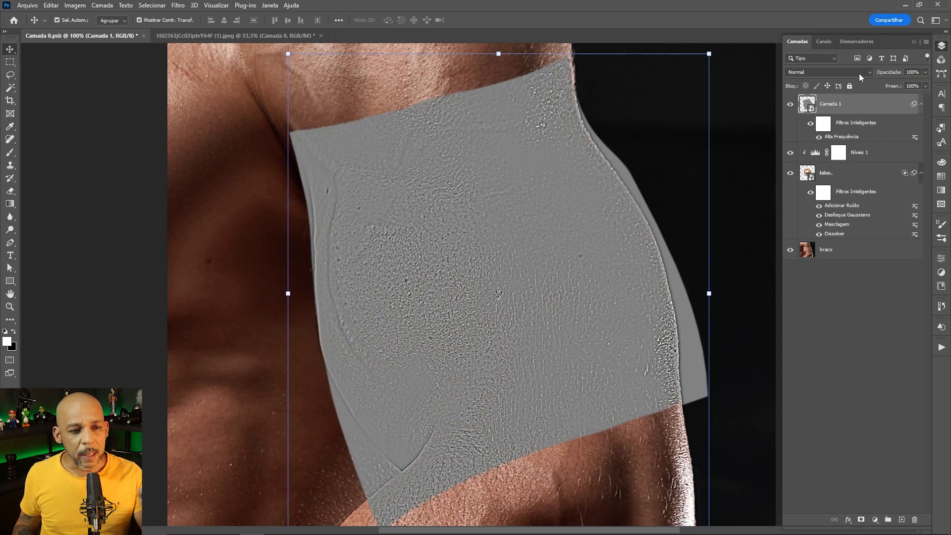
- Set the high-frequency skin layer's blend mode to Luz Direta and its opacity to 15%
click(858, 73)
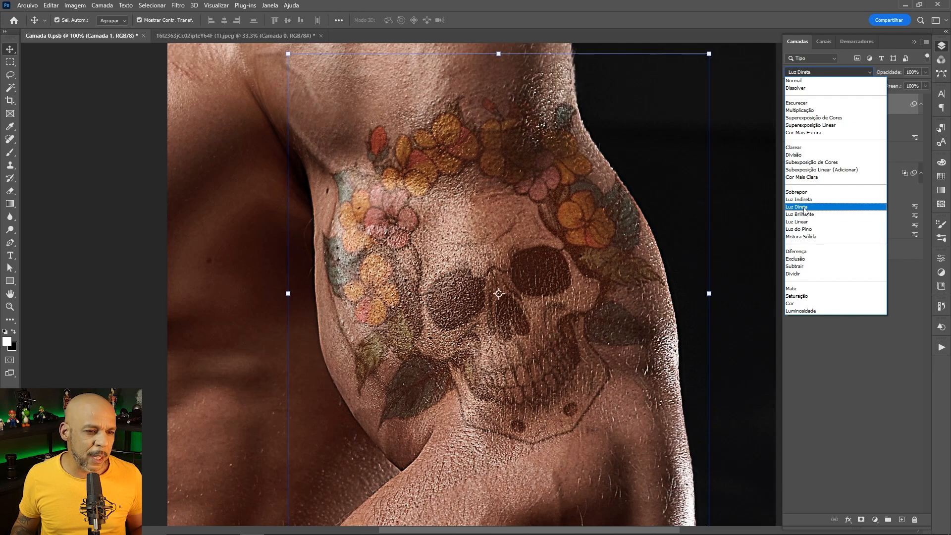
click(803, 209)
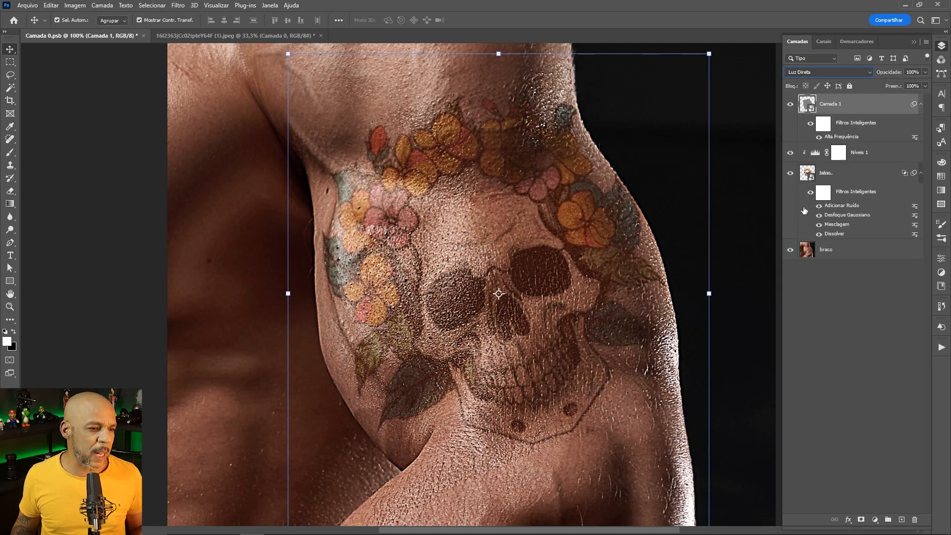
click(924, 71)
drag(923, 84, 879, 87)
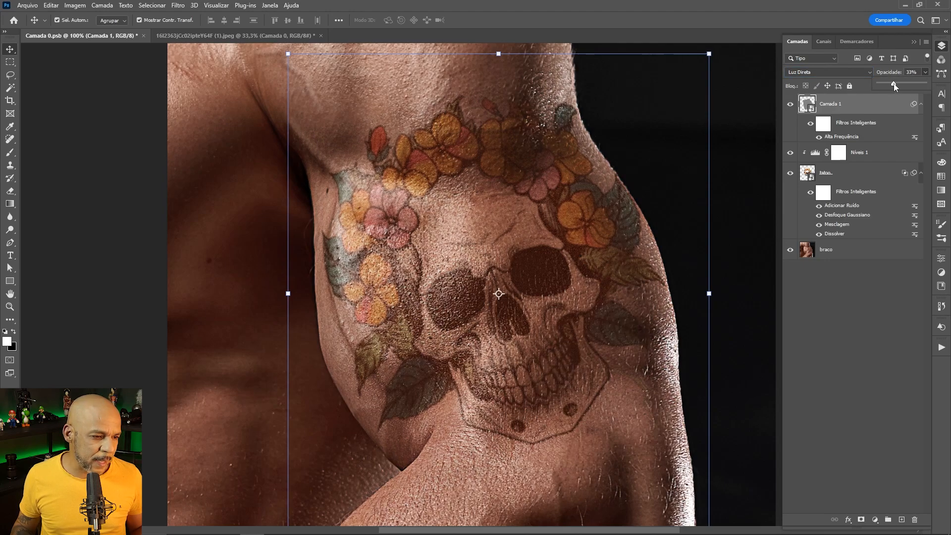
drag(891, 85, 885, 84)
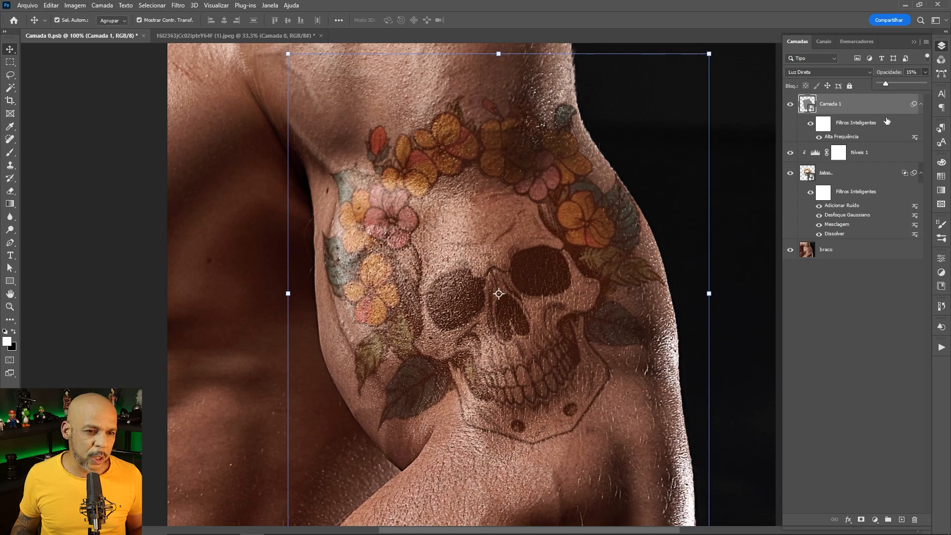
- Add a mask to the high-frequency skin layer and paint black around the tattoo with a 200 px brush to hide the outer texture
scroll(571, 386, down, 3)
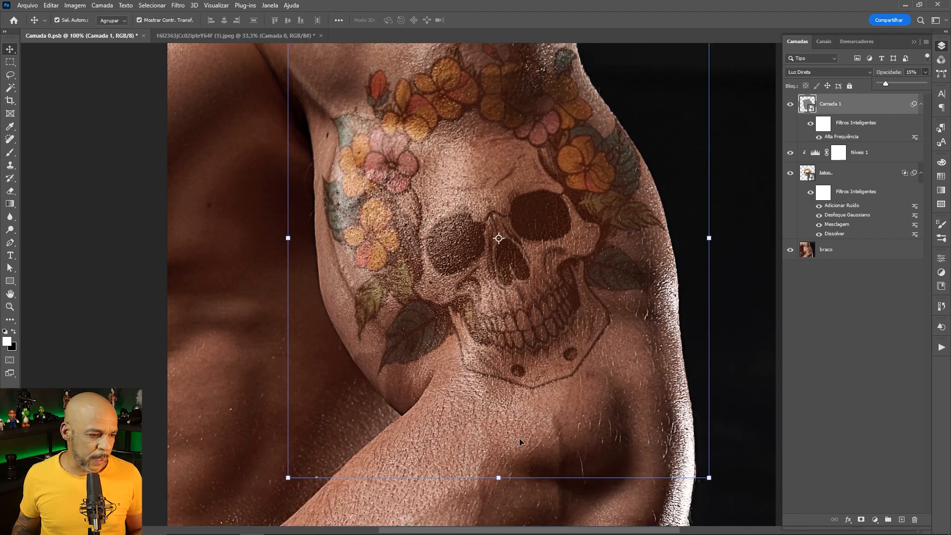
click(860, 519)
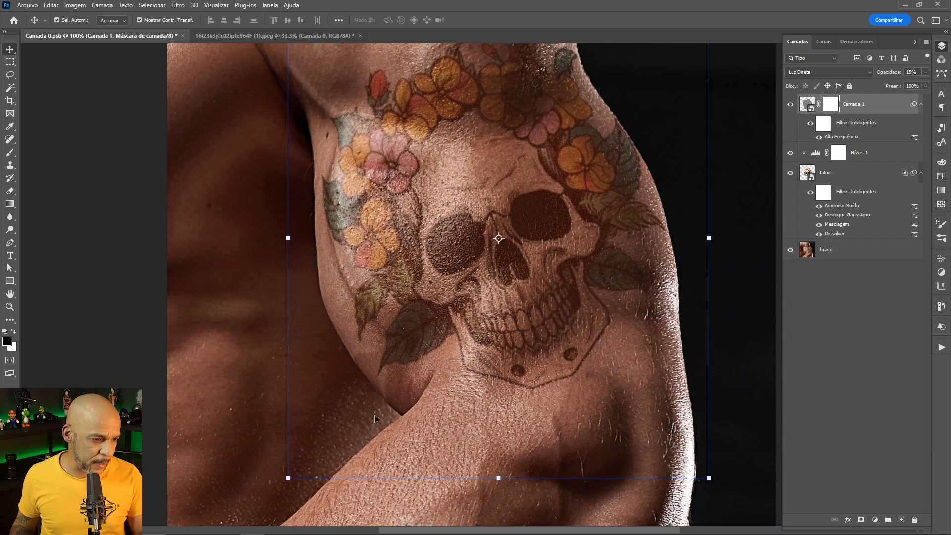
key(b)
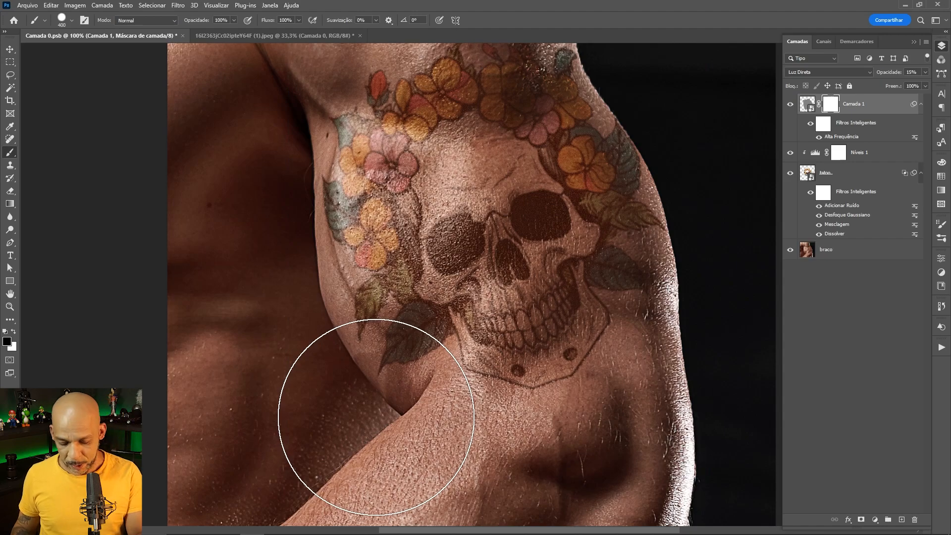
key(bracketleft)
key(bracketleft)
key(bracketleft)
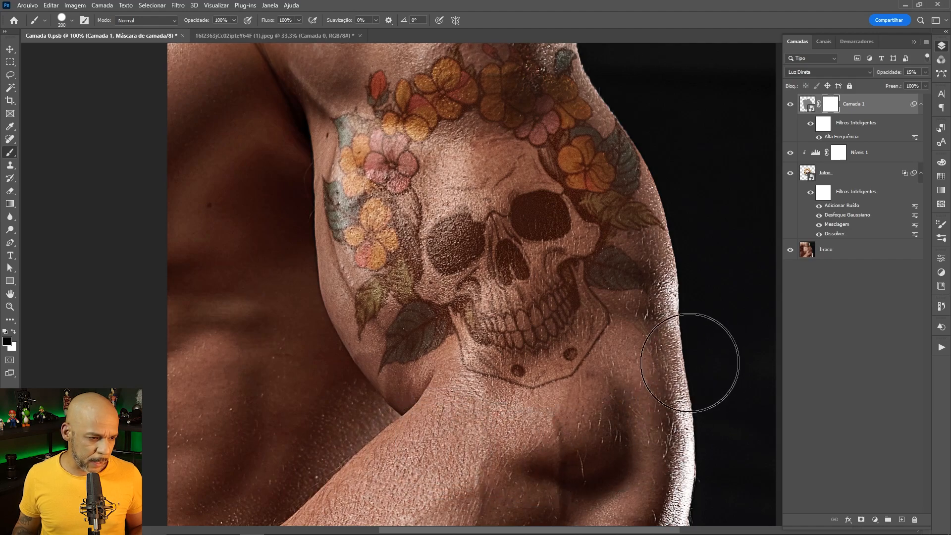
drag(272, 202, 255, 132)
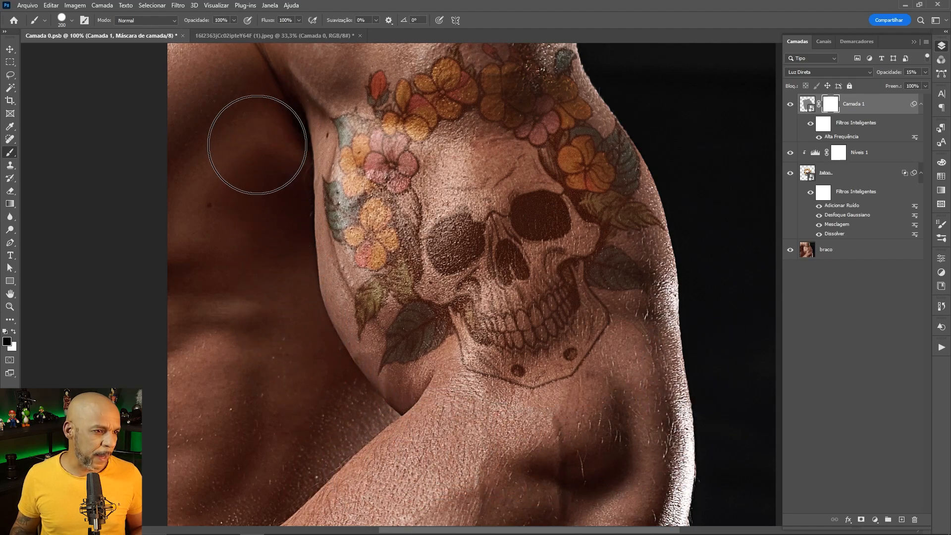
scroll(254, 132, up, 5)
mouse_move(386, 120)
mouse_down()
mouse_move(409, 138)
mouse_move(562, 117)
mouse_up()
scroll(647, 170, down, 2)
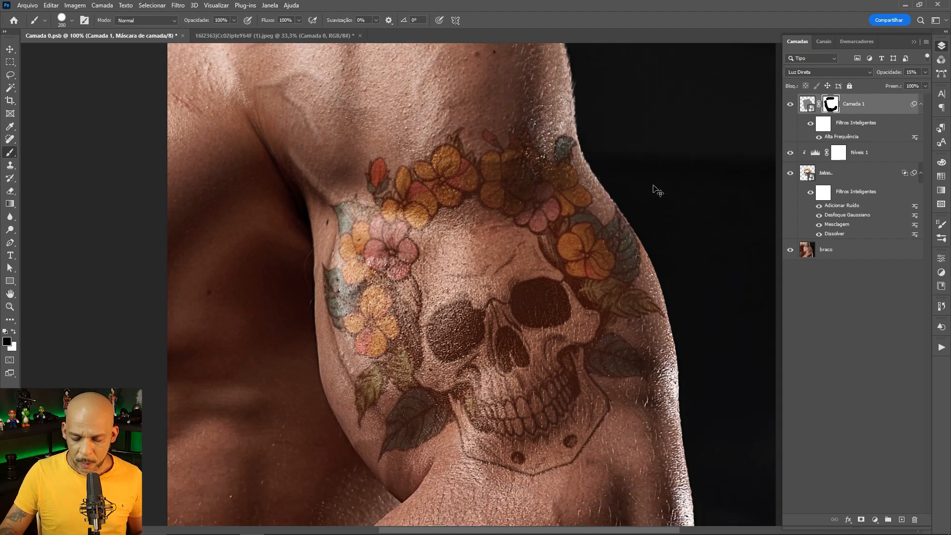
- Compare the finished tattoo with the original arm by isolating the braco layer and restoring all layers
key(ctrl+minus)
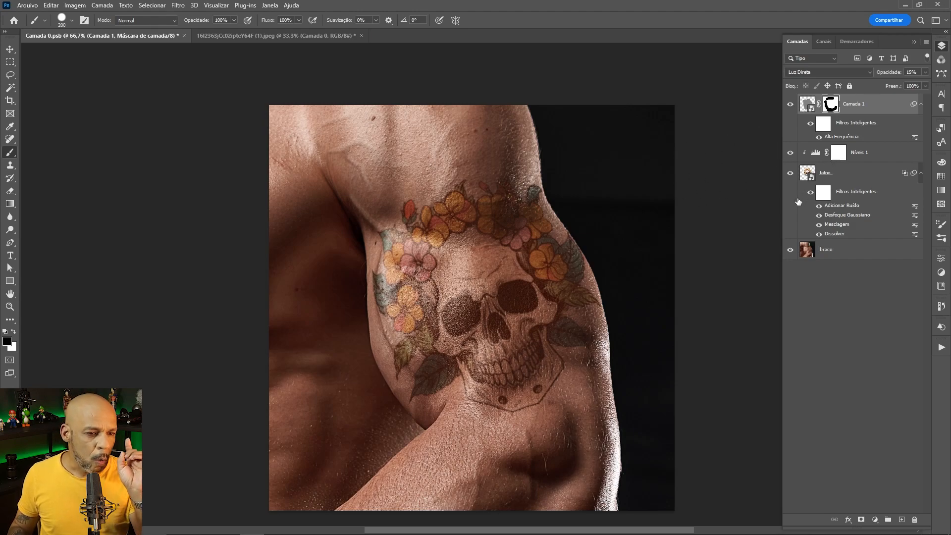
alt+click(790, 250)
alt+click(790, 251)
alt+click(791, 251)
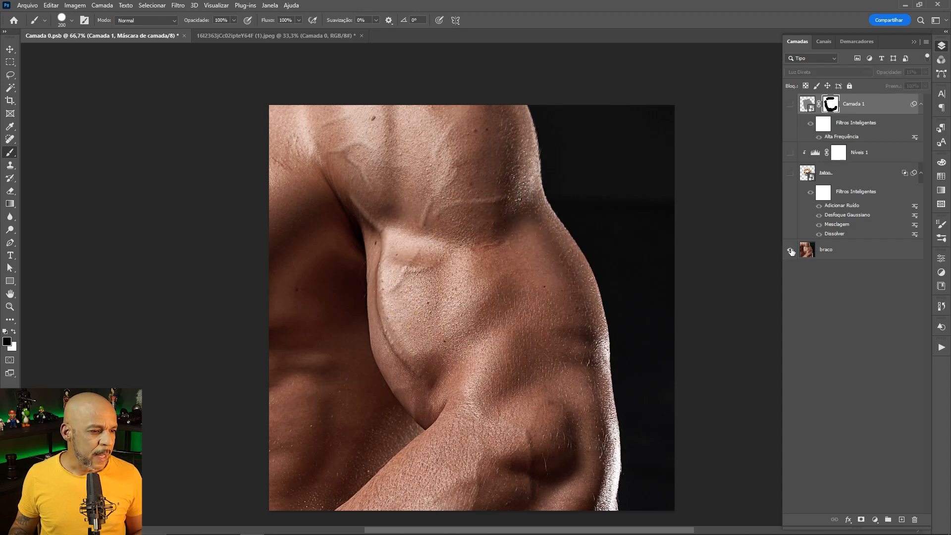
alt+click(791, 251)
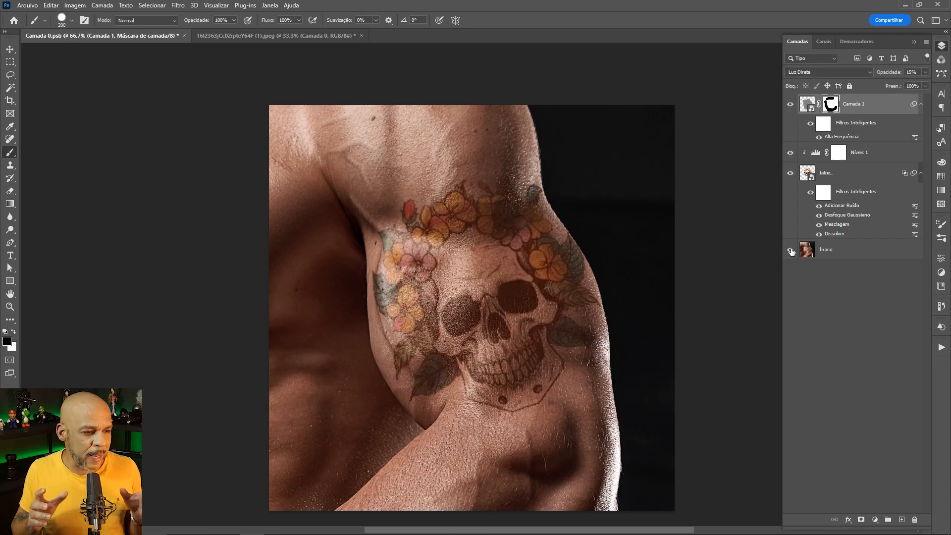